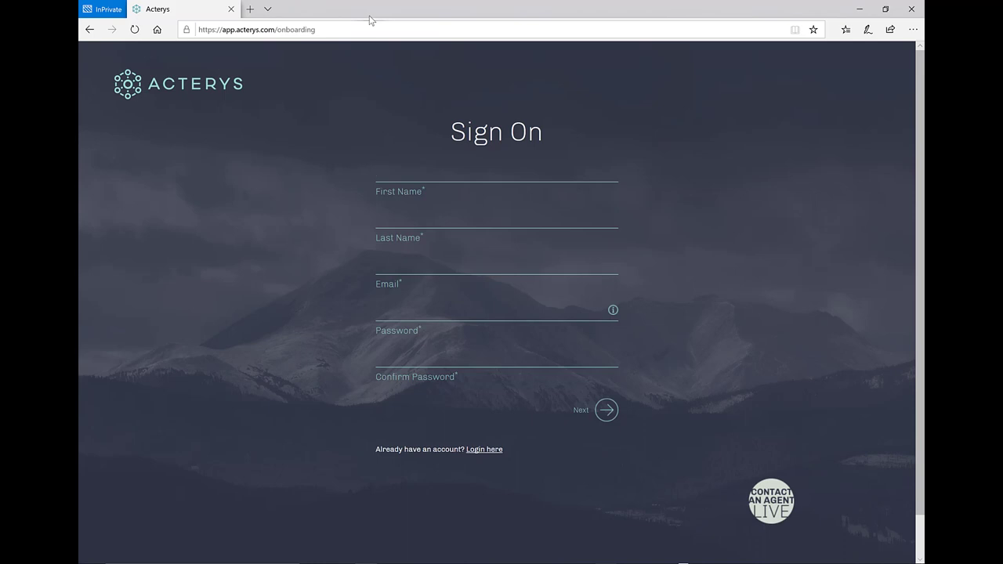
Step: Enter the first name, last name and e-mail address in the Acterys Sign On form
type("Test")
key("Tab")
type("User")
key("Tab")
type("test@test")
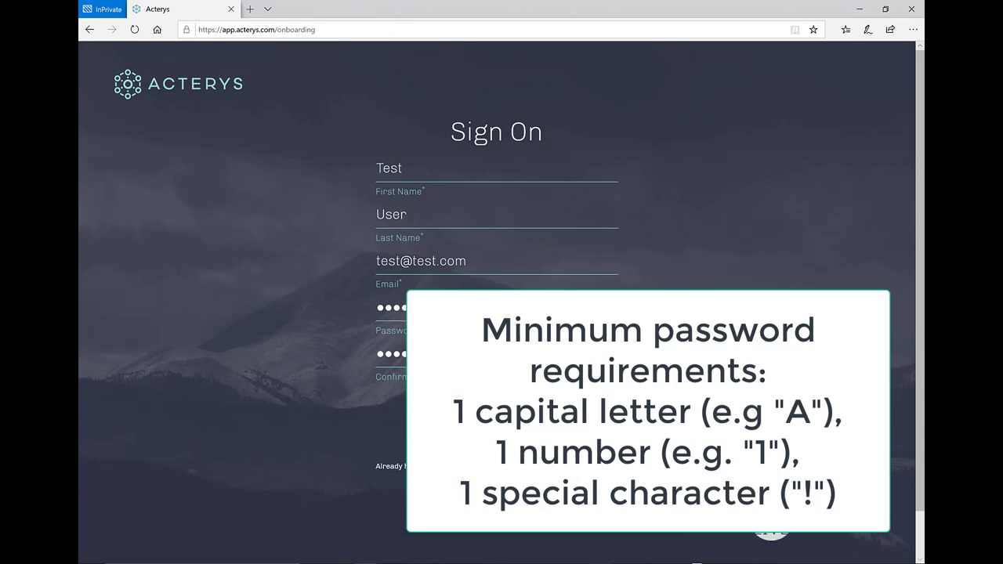
Step: Clear both password fields and re-enter the account password
key("BackSpace")
key("BackSpace")
key("BackSpace")
key("BackSpace")
key("BackSpace")
key("Tab")
key("BackSpace")
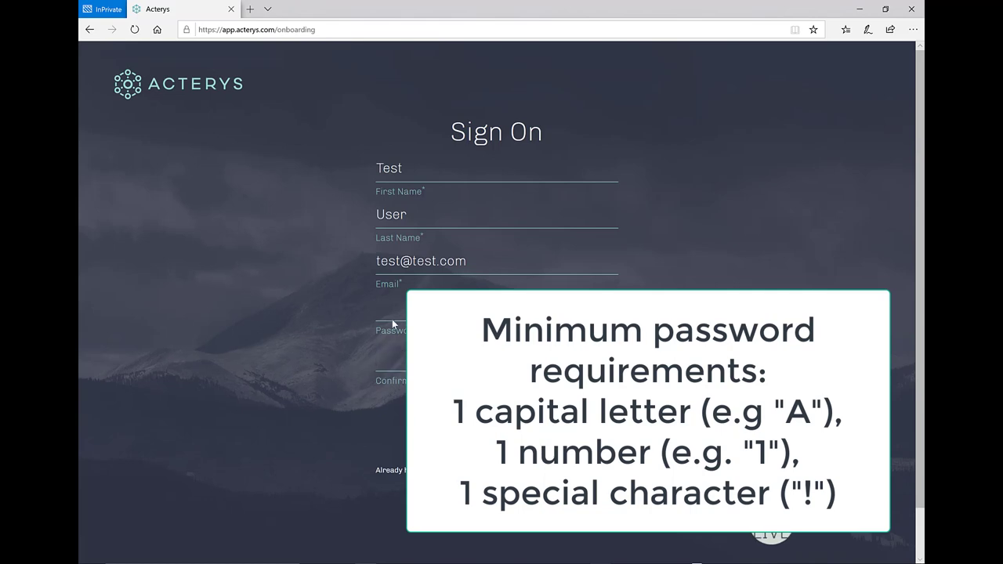
left_click(404, 309)
type("Test")
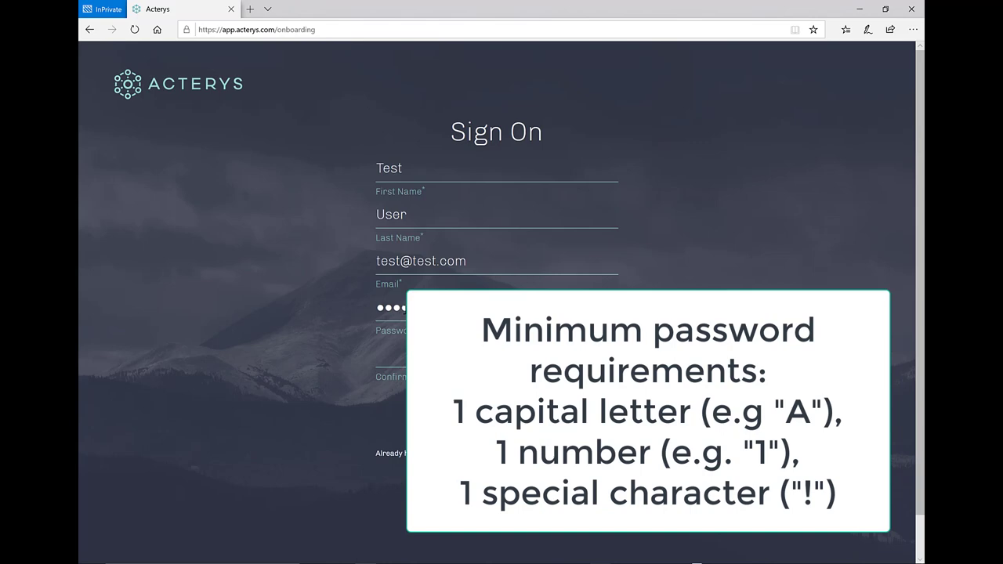
type("Test1234")
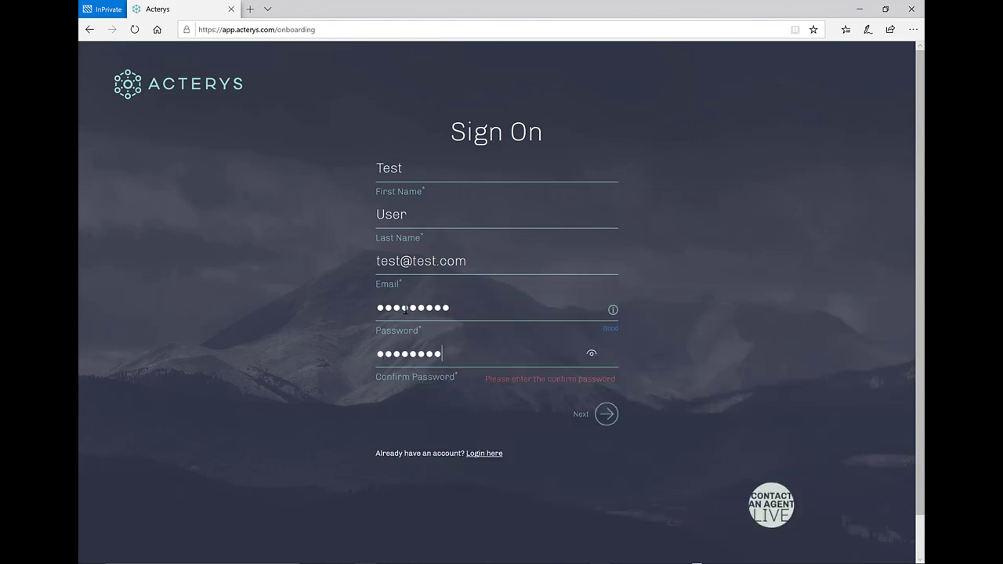
type("5")
Step: Enter database name Company, legal name Company Pty Ltd and country Australia
left_click(606, 420)
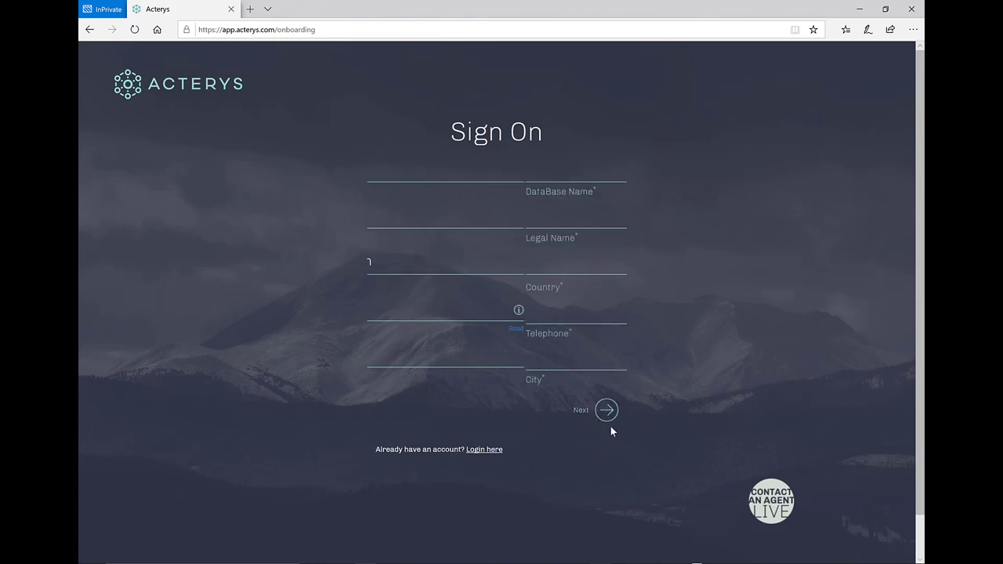
left_click(427, 175)
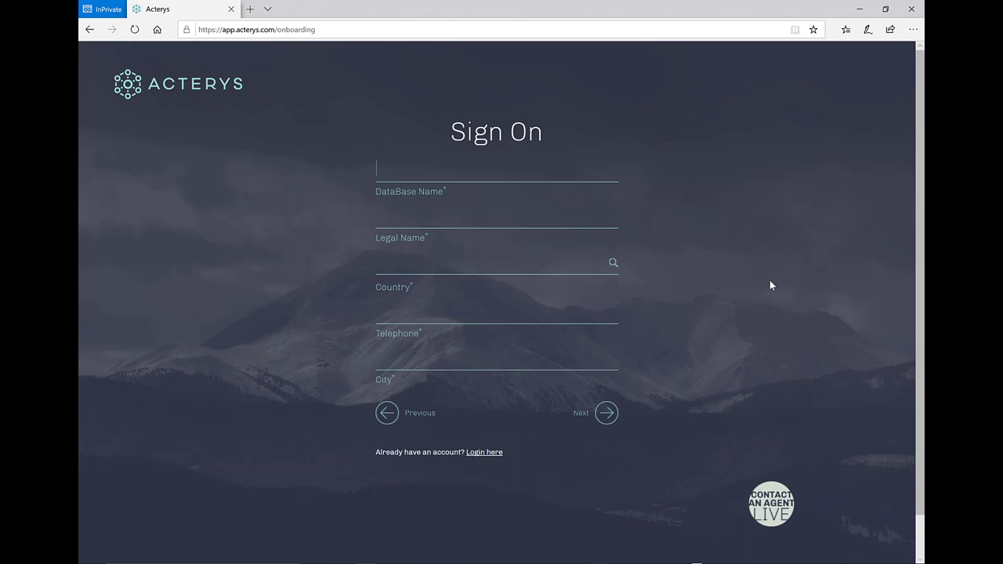
type("Company")
left_click(463, 221)
type("Company Pty Ltd")
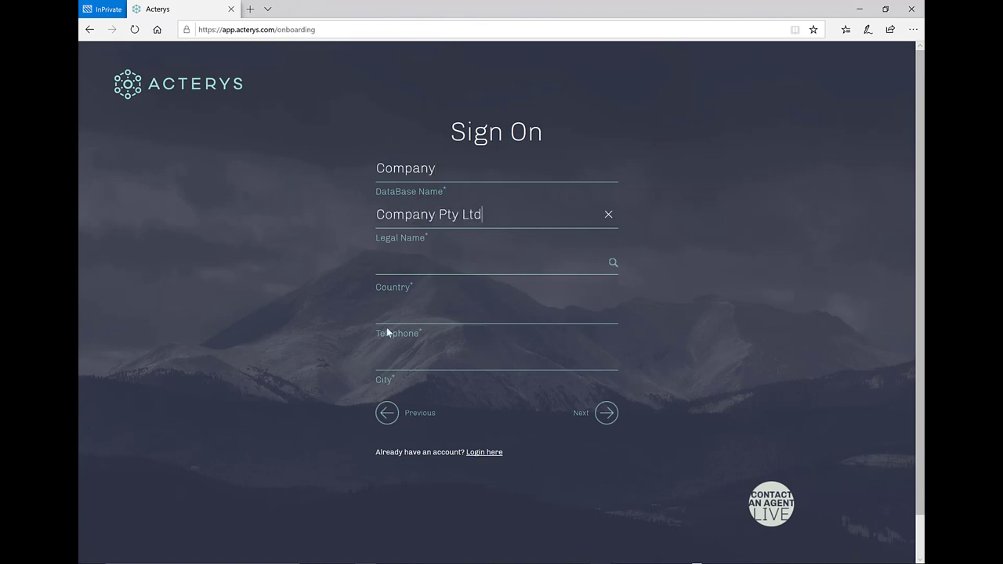
left_click(420, 261)
type("Austr")
left_click(399, 286)
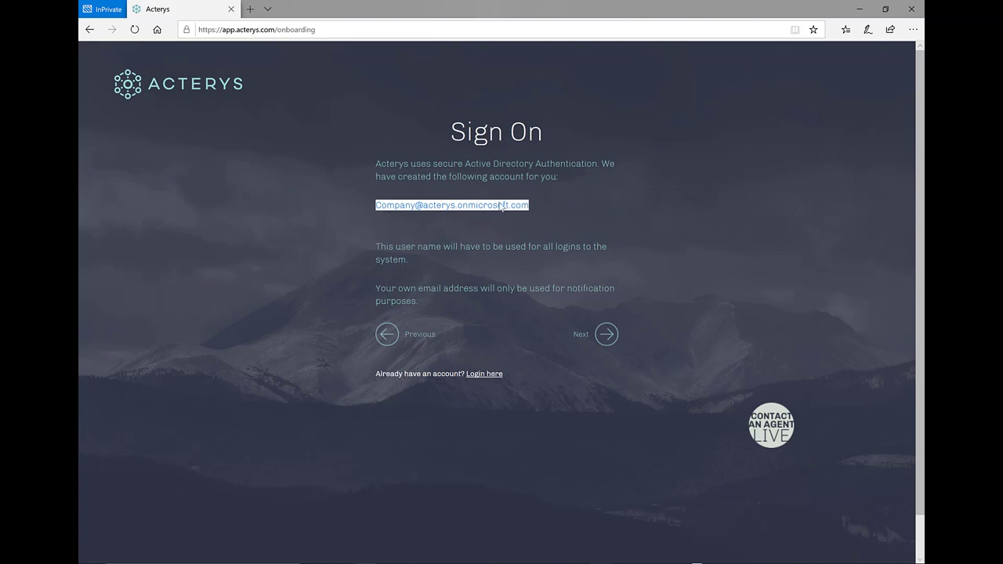
Step: Pick Technology as the industry and submit the Acterys registration
left_click(605, 337)
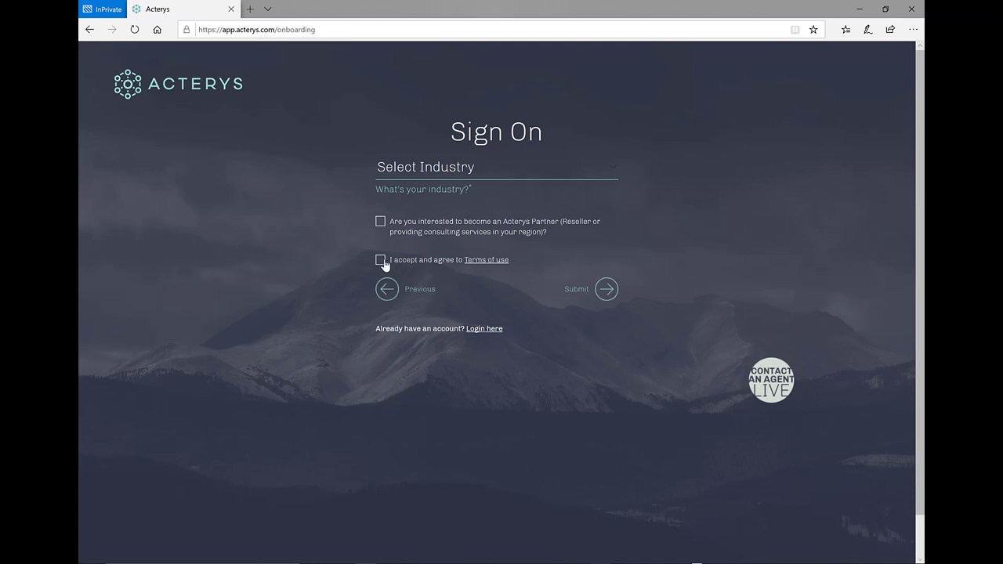
left_click(424, 171)
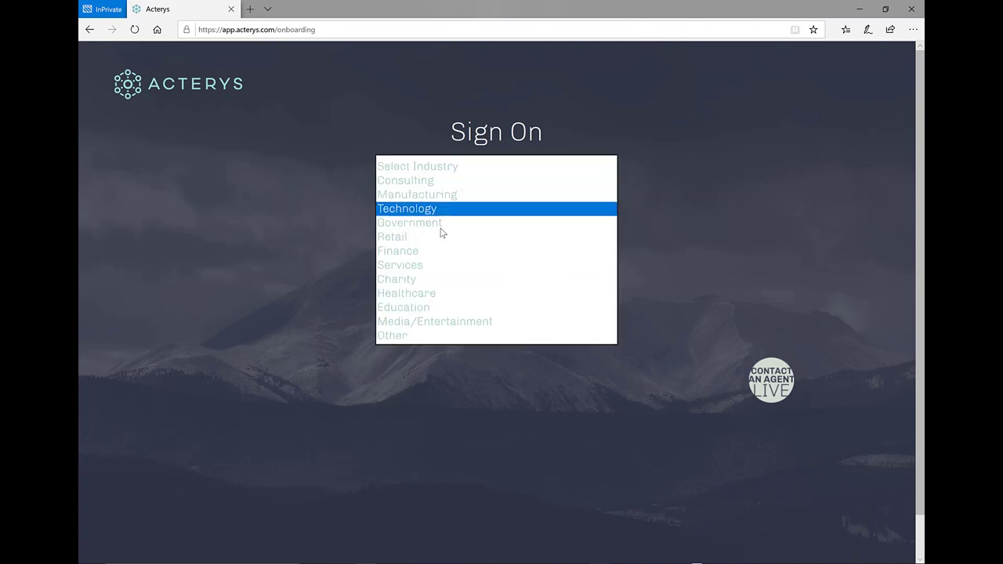
left_click(440, 210)
left_click(604, 301)
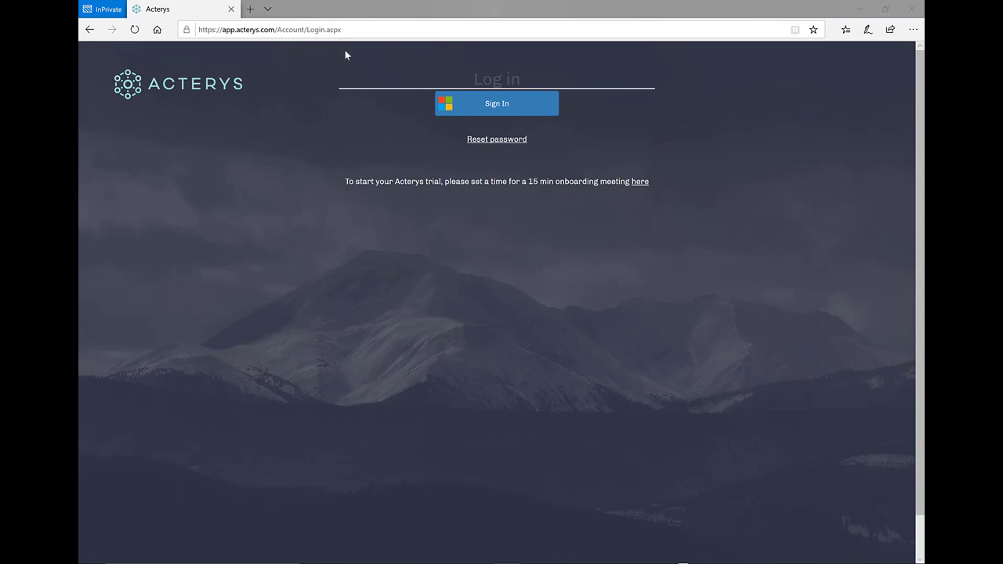
Step: Start Microsoft sign-in and enter the new Acterys account e-mail address
left_click(466, 105)
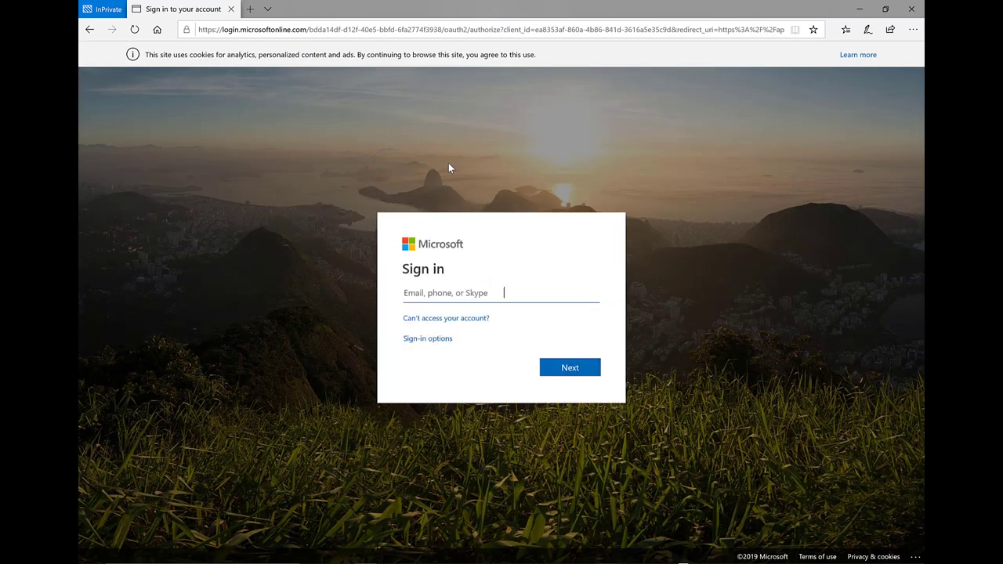
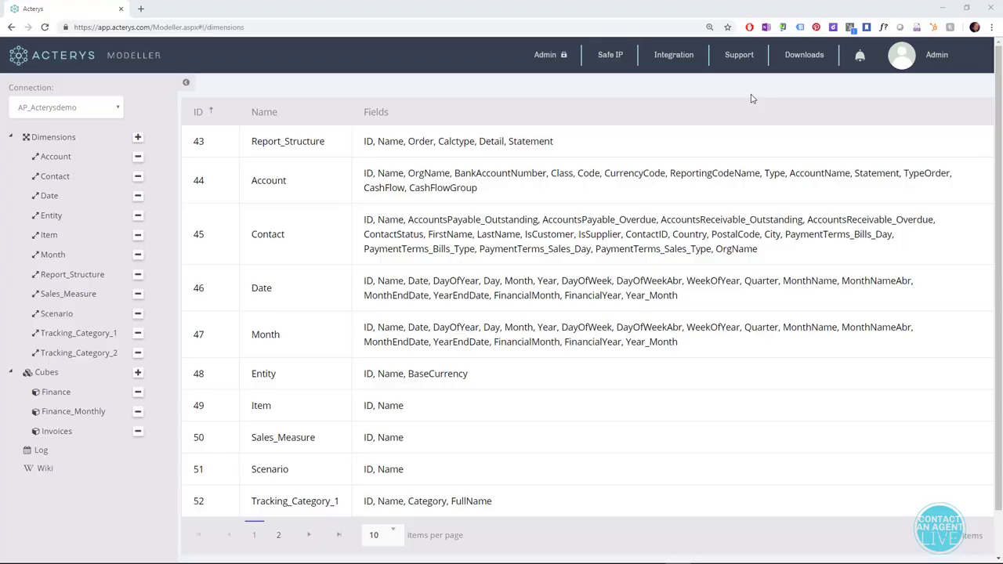
Step: Save the current IP address to the Safe IP list, bringing it to 13 entries
left_click(619, 59)
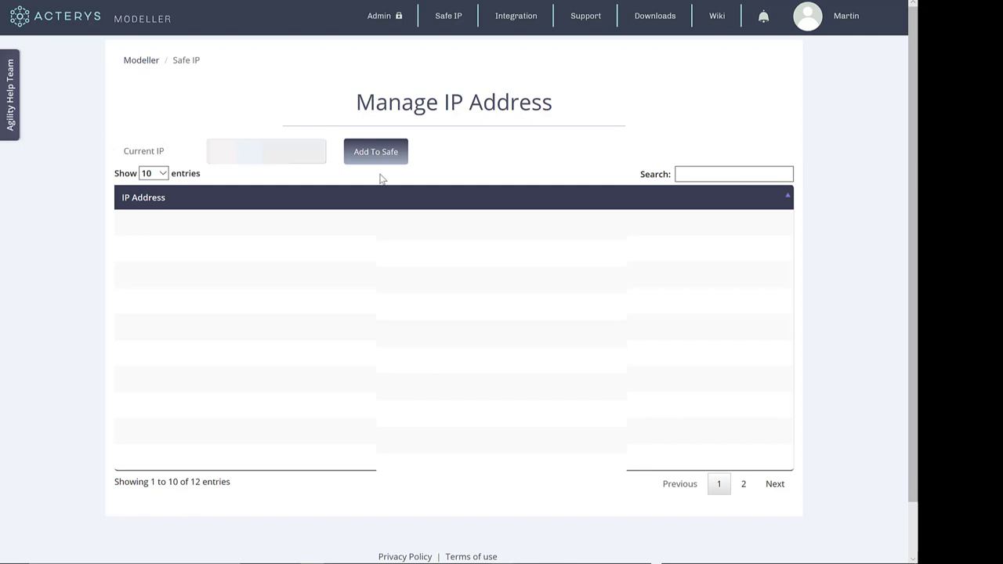
left_click(387, 161)
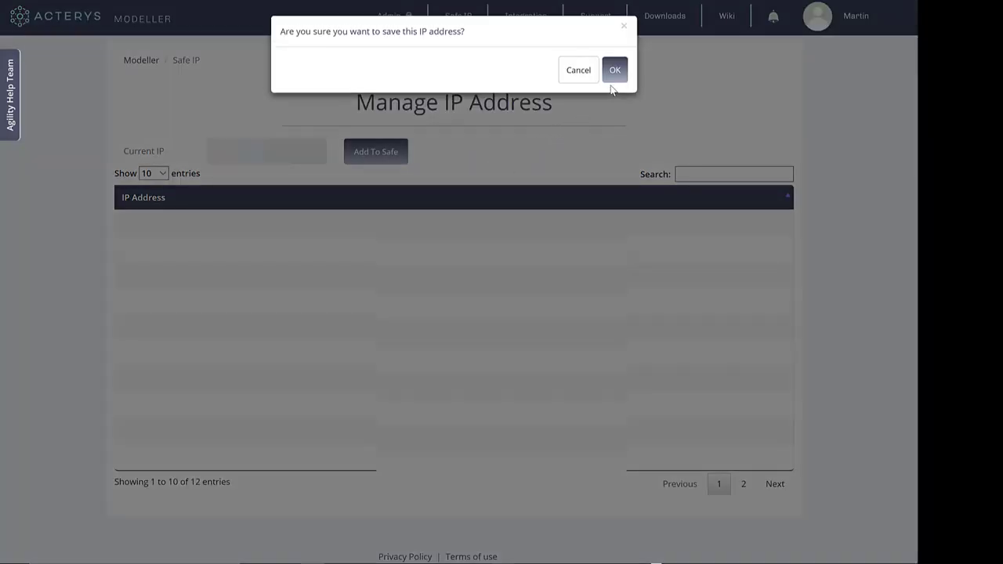
left_click(615, 76)
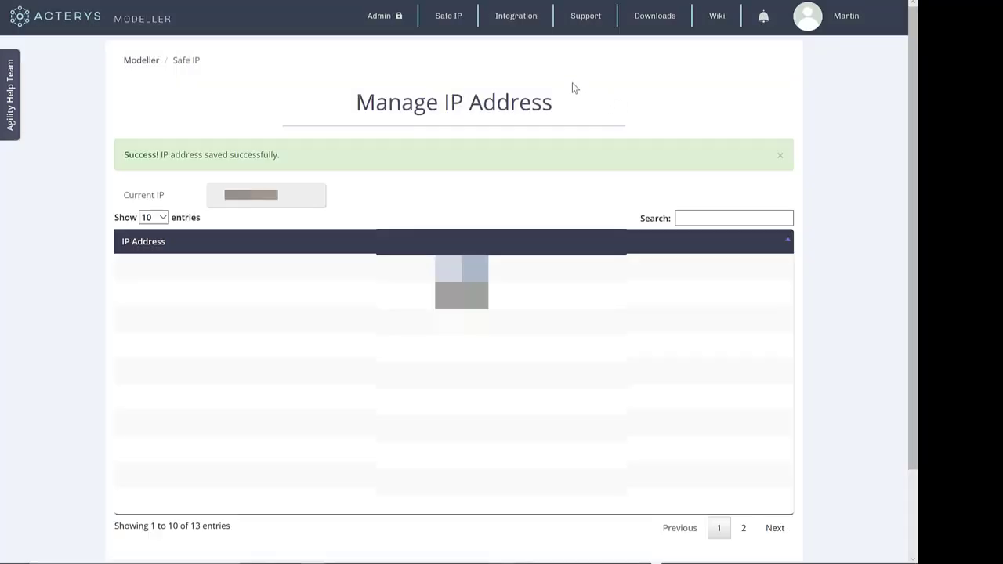
left_click(523, 20)
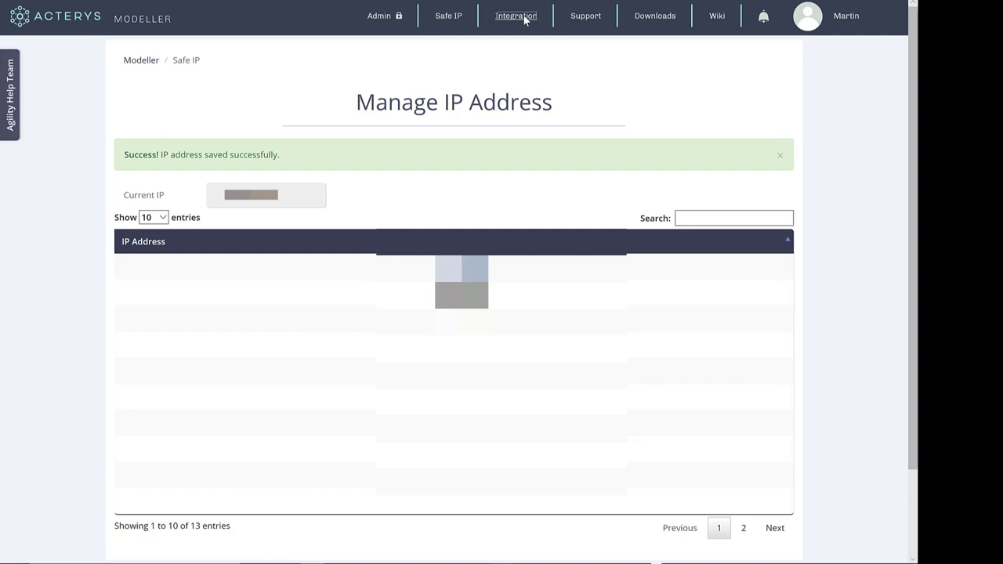
Step: Add a Xero connector and allow Acterys access to the Demo Company (AU) organisation
left_click(524, 17)
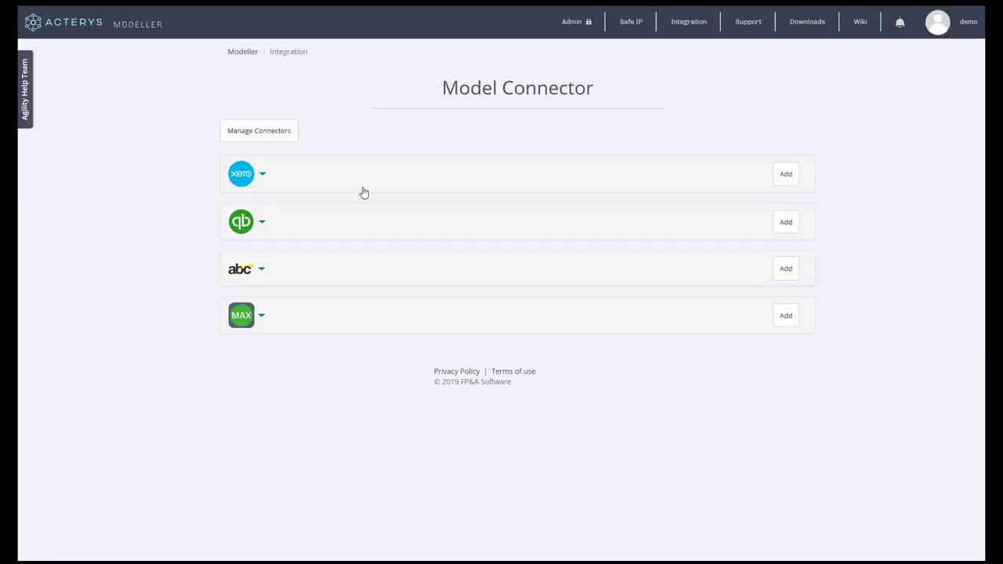
left_click(767, 193)
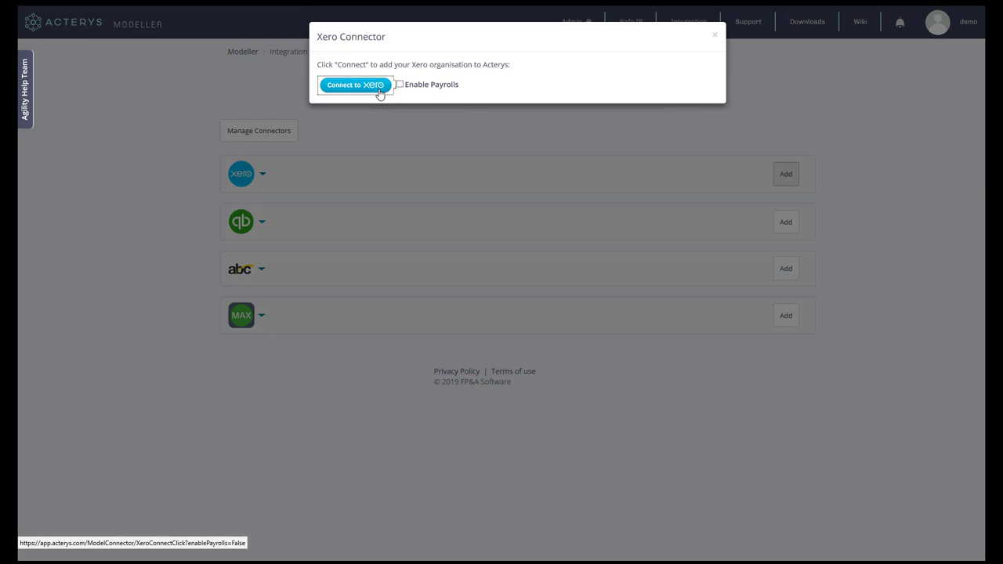
left_click(376, 93)
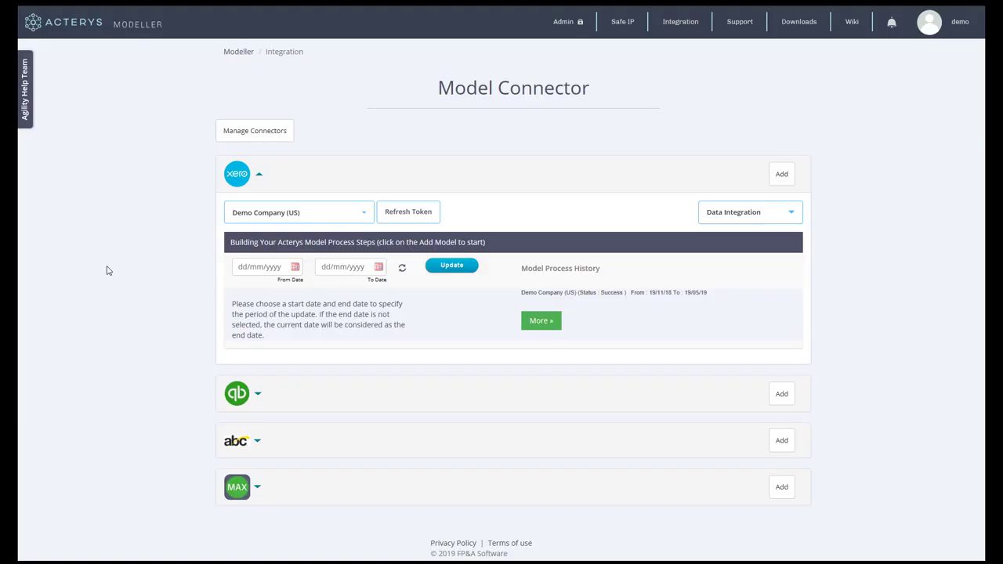
left_click(783, 175)
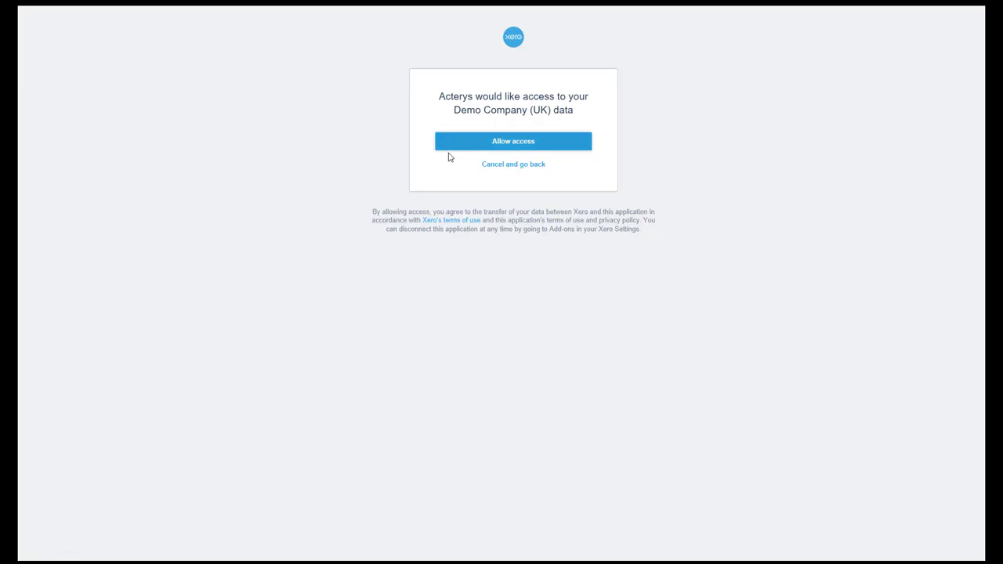
left_click(449, 156)
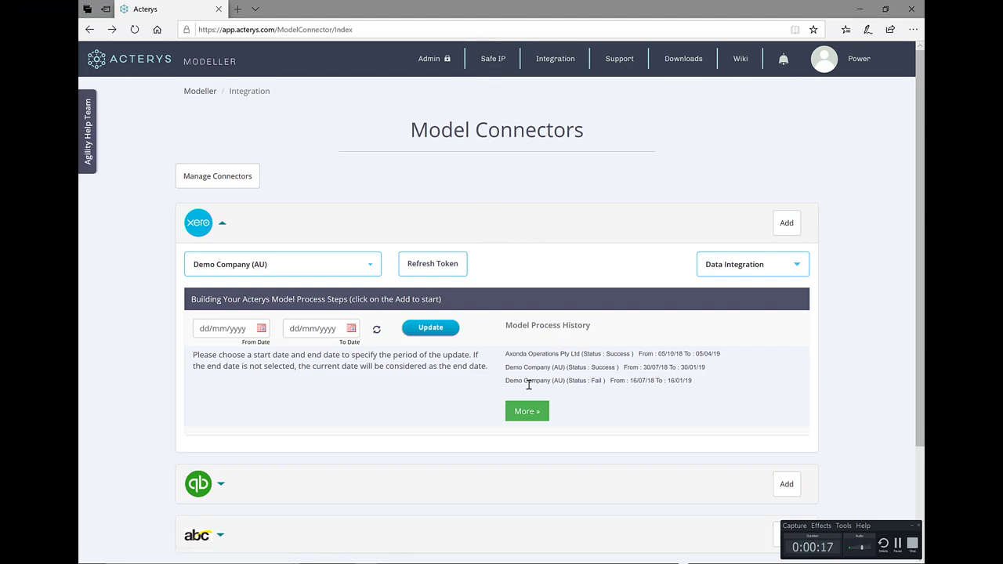
Step: Download the Xero Power BI Template Import file from Acterys Modeller's Downloads page
left_click(684, 59)
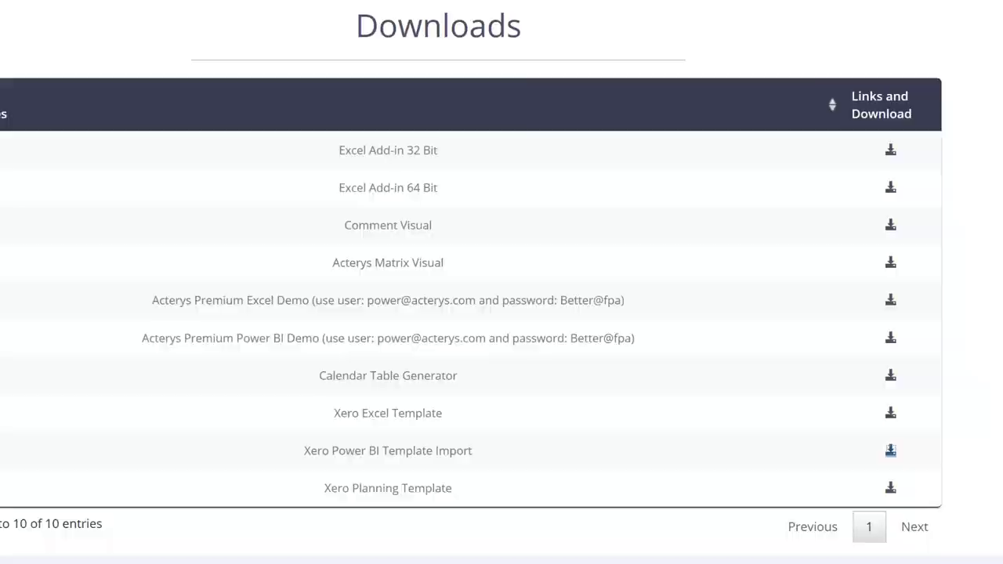
left_click(892, 453)
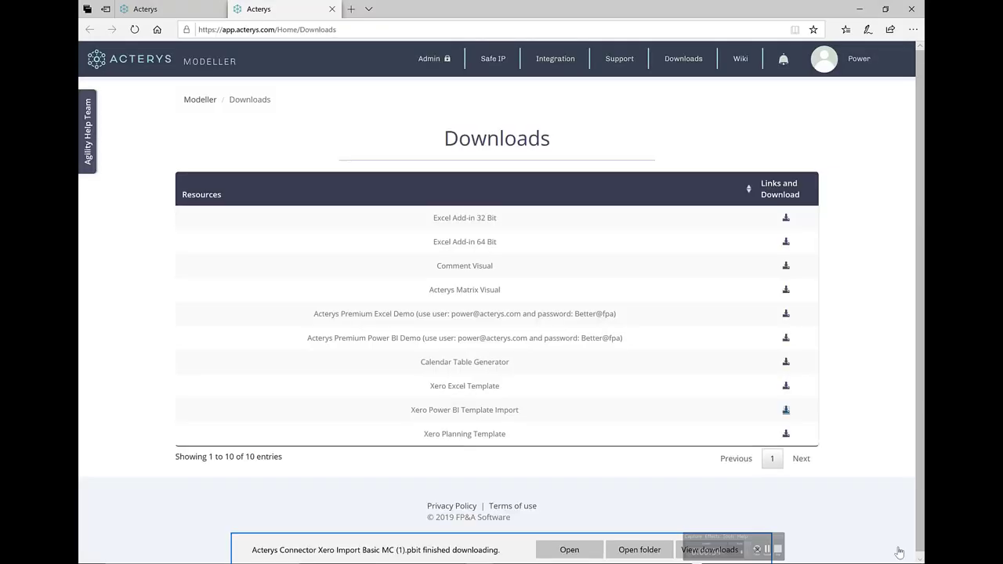
Step: Open the downloaded Acterys Connector Xero Import Basic MC .pbit template in Power BI Desktop
left_click(573, 547)
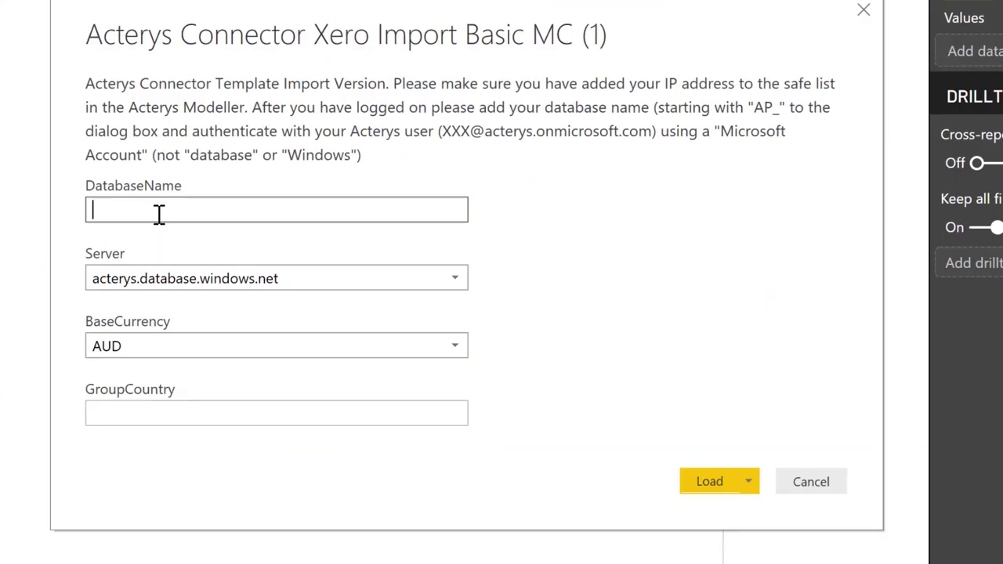
Step: Load the template with database AP_betterfpa, base currency AUD and group country Australia
type("AP_betterfpa")
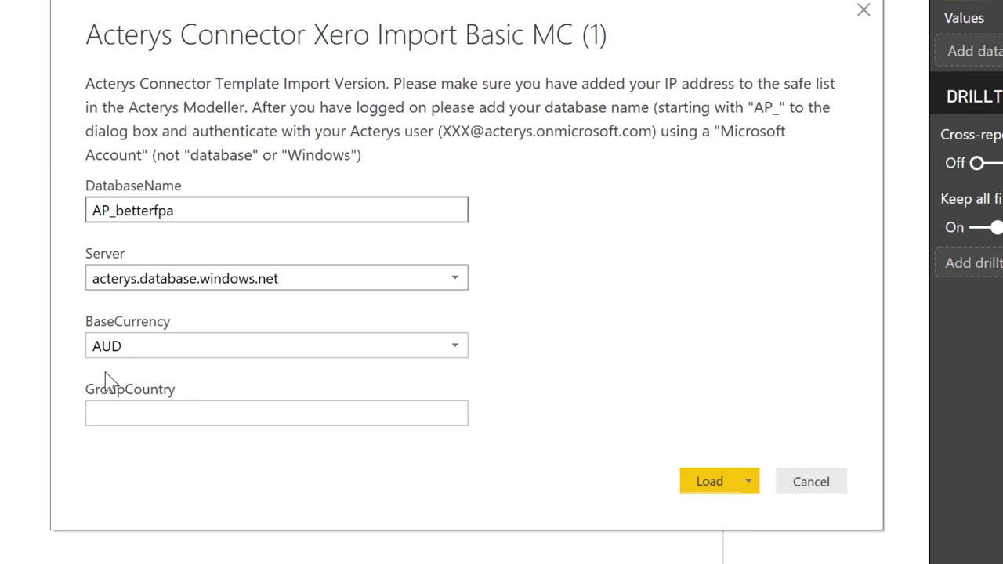
left_click(455, 352)
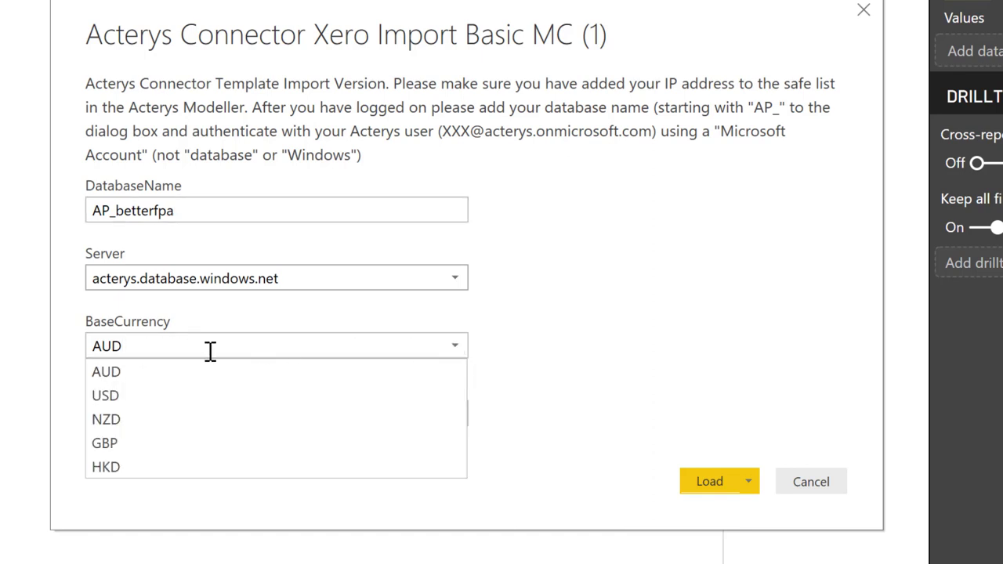
left_click(627, 349)
left_click(180, 415)
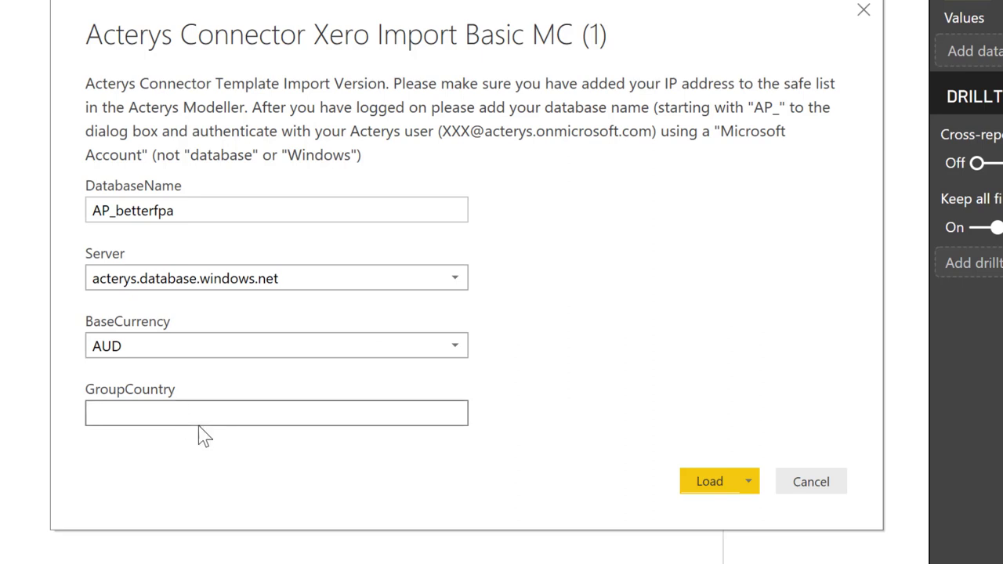
type("Australia")
left_click(711, 483)
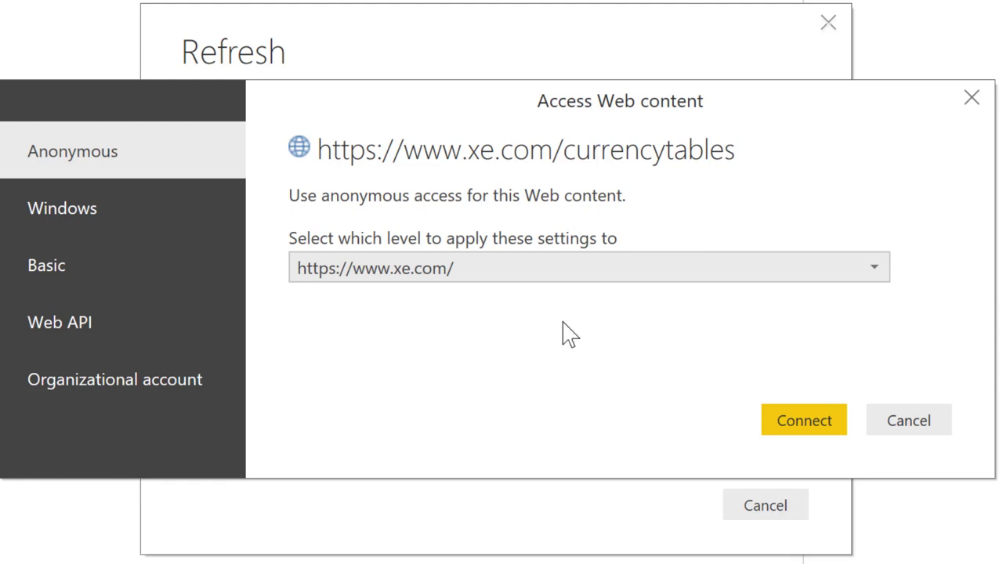
Step: Accept anonymous xe.com access and choose Microsoft account credentials for the Acterys database
left_click(790, 424)
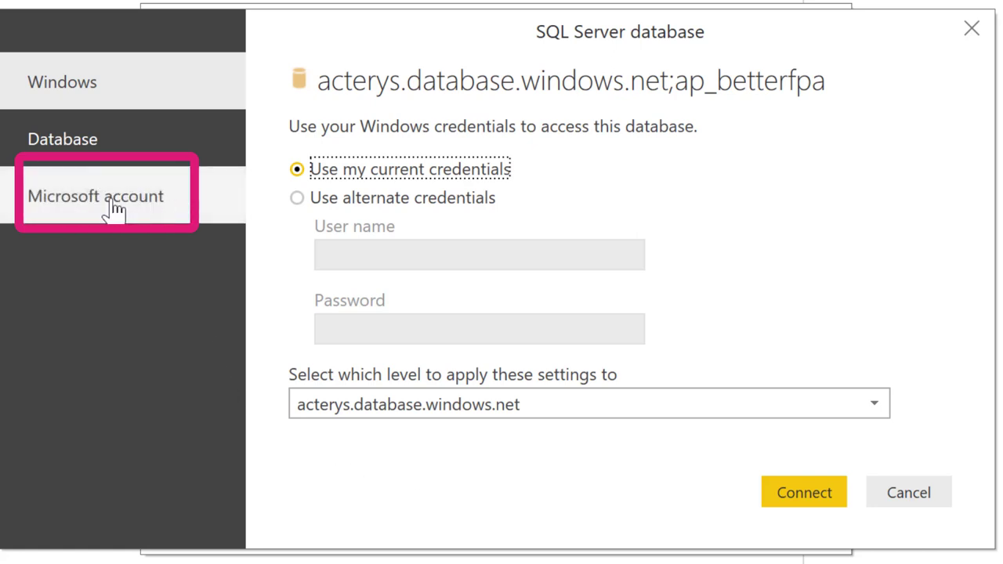
left_click(145, 212)
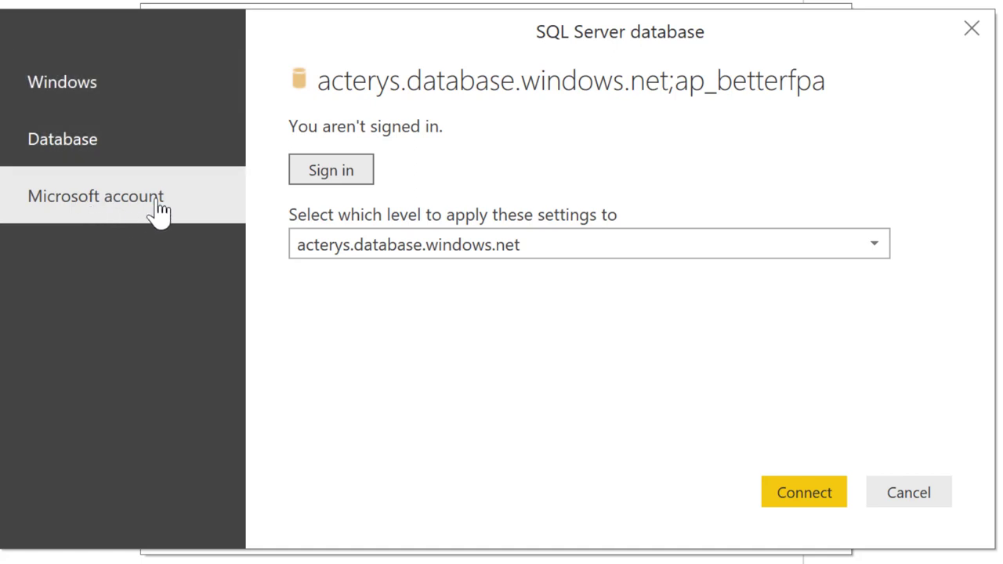
Step: Sign in to acterys.database.windows.net with the Microsoft account's e-mail and password
left_click(328, 176)
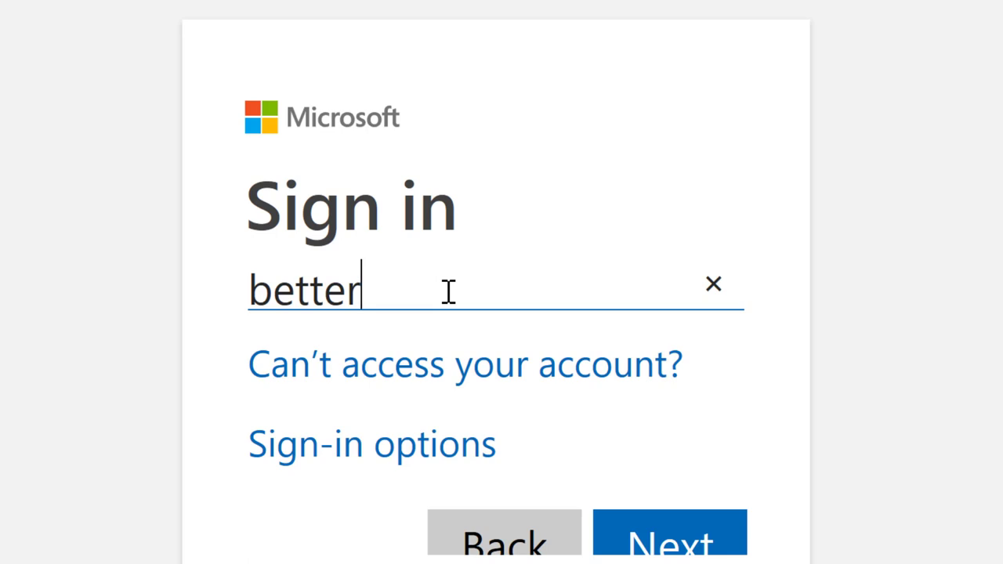
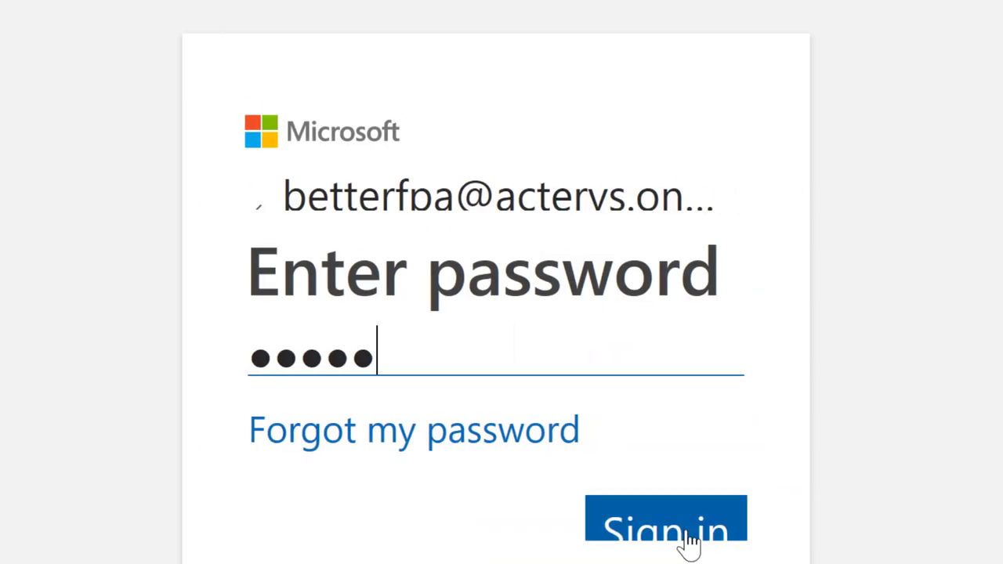
left_click(688, 541)
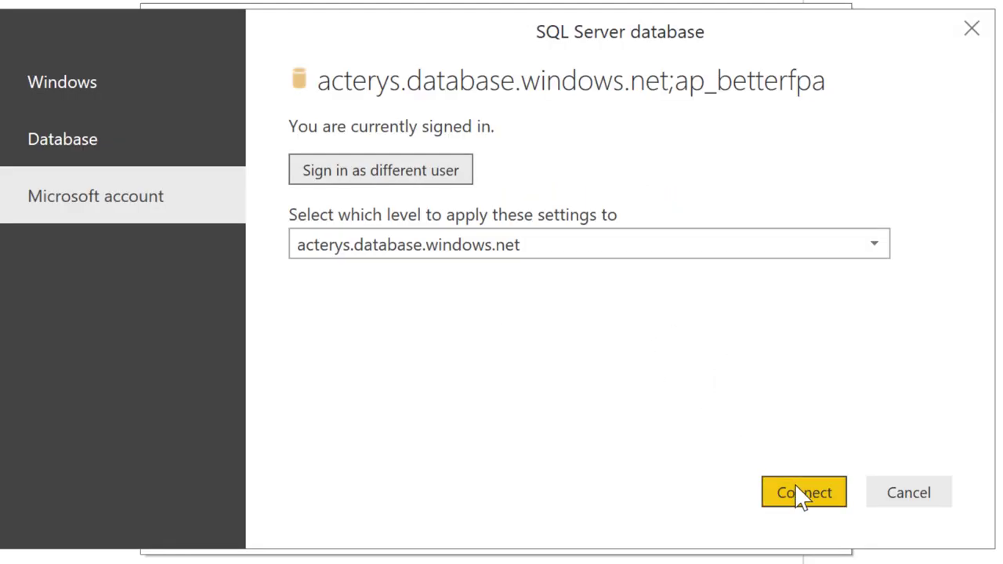
Step: Connect to the ap_betterfpa database and load the Xero data into the Finance report
left_click(801, 494)
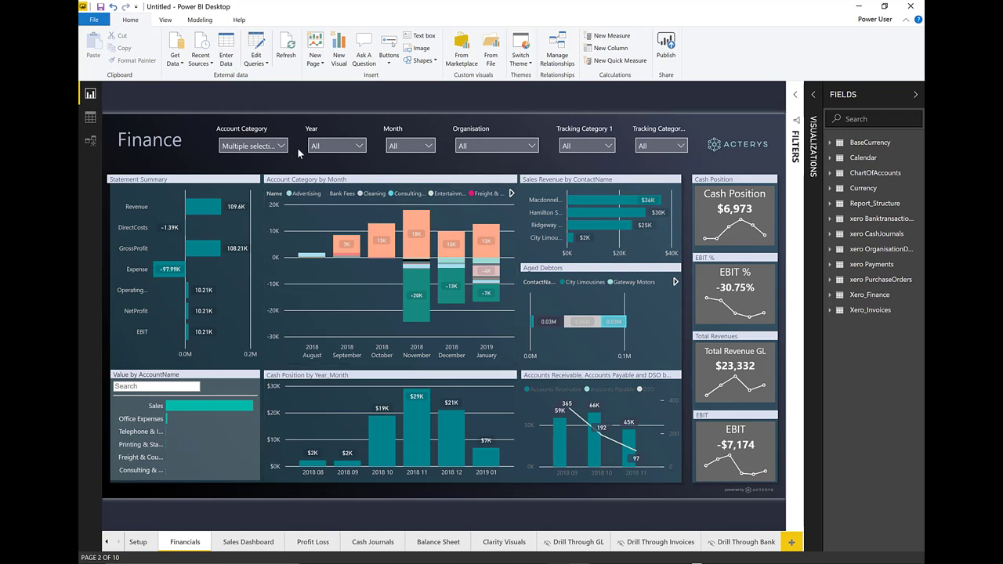
Step: Exclude Demo Company (UK) in the Organisation slicer
left_click(533, 147)
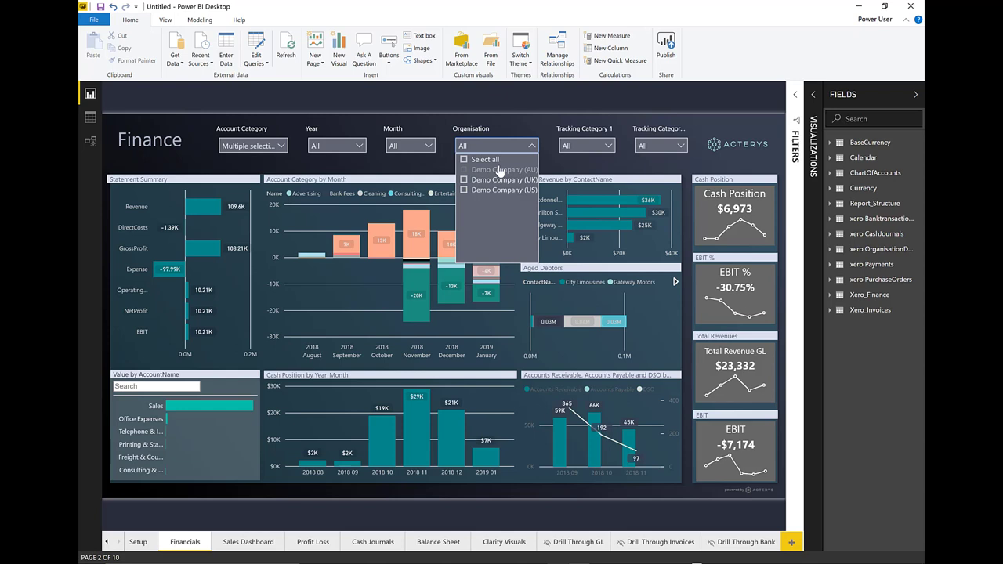
left_click(546, 168)
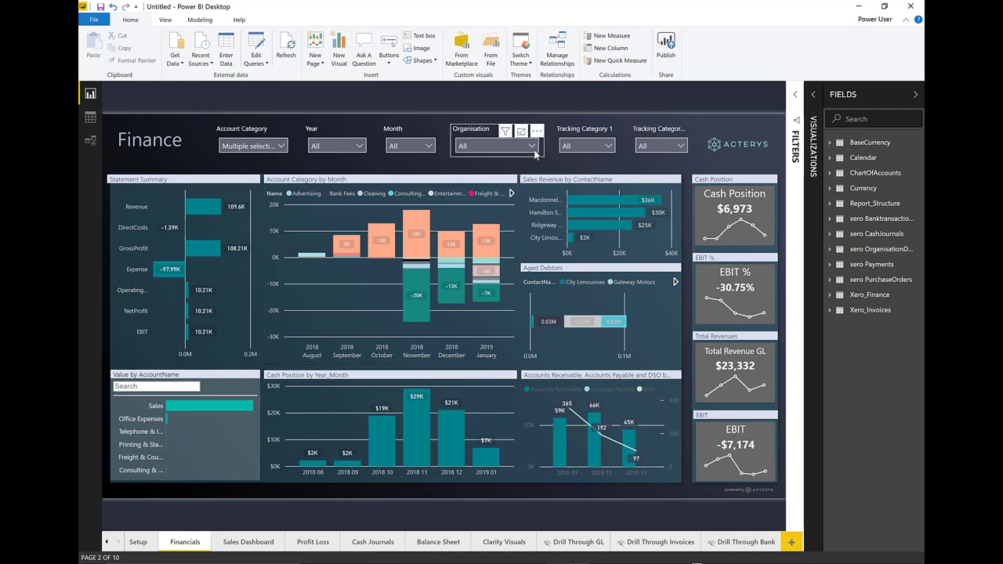
left_click(505, 146)
left_click(465, 180)
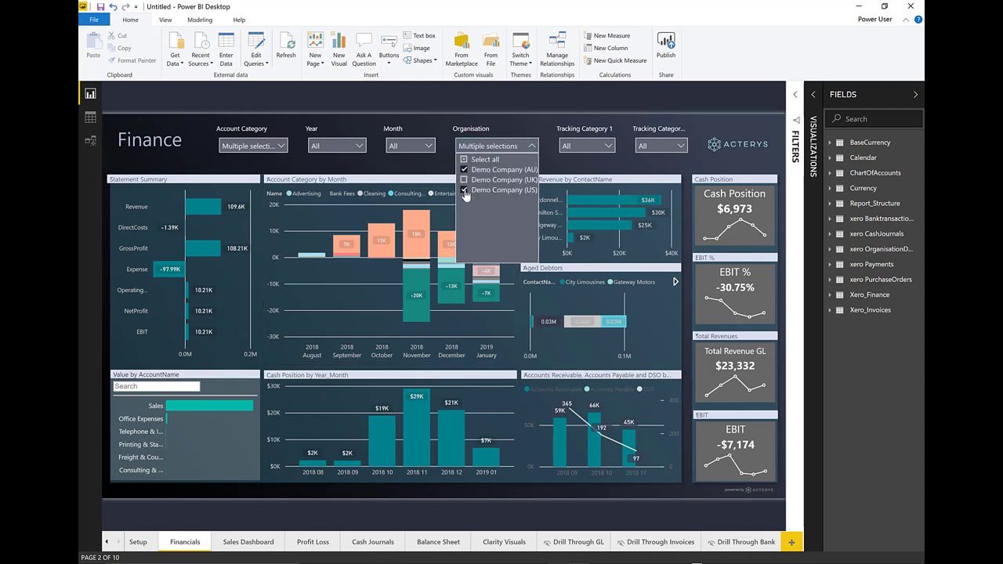
left_click(558, 162)
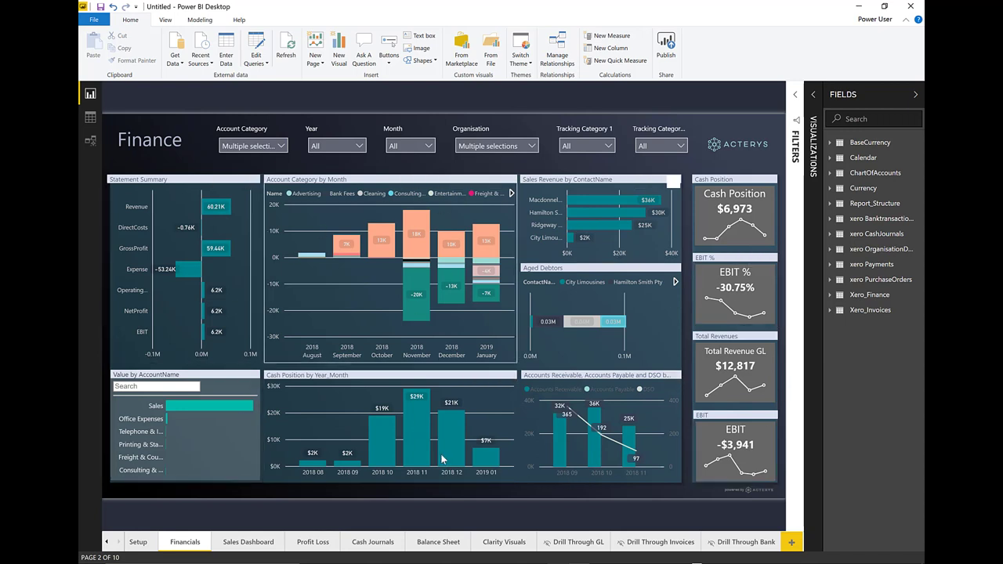
Step: Try Eastside in Tracking Category 1, then select all its values again
mouse_move(455, 469)
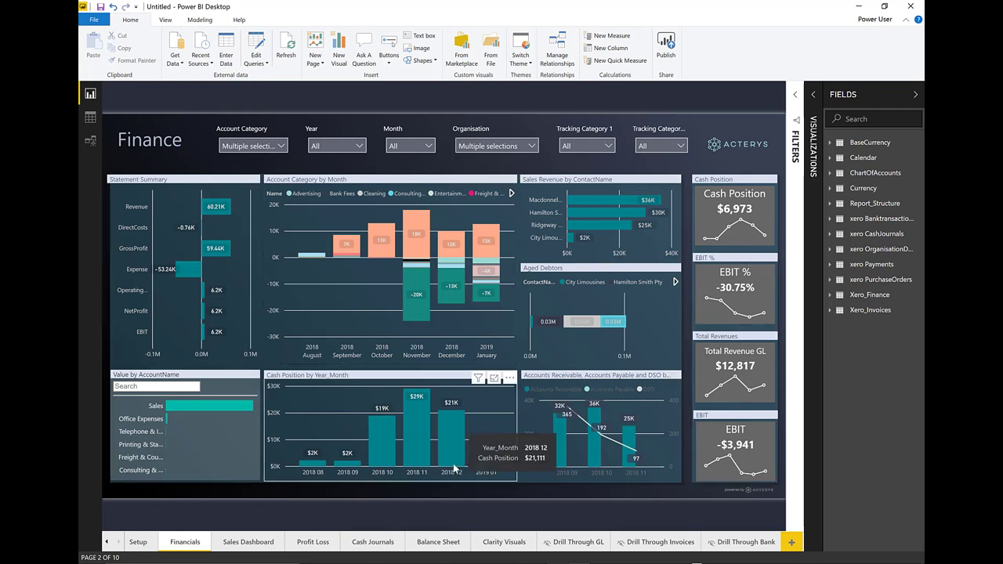
left_click(607, 146)
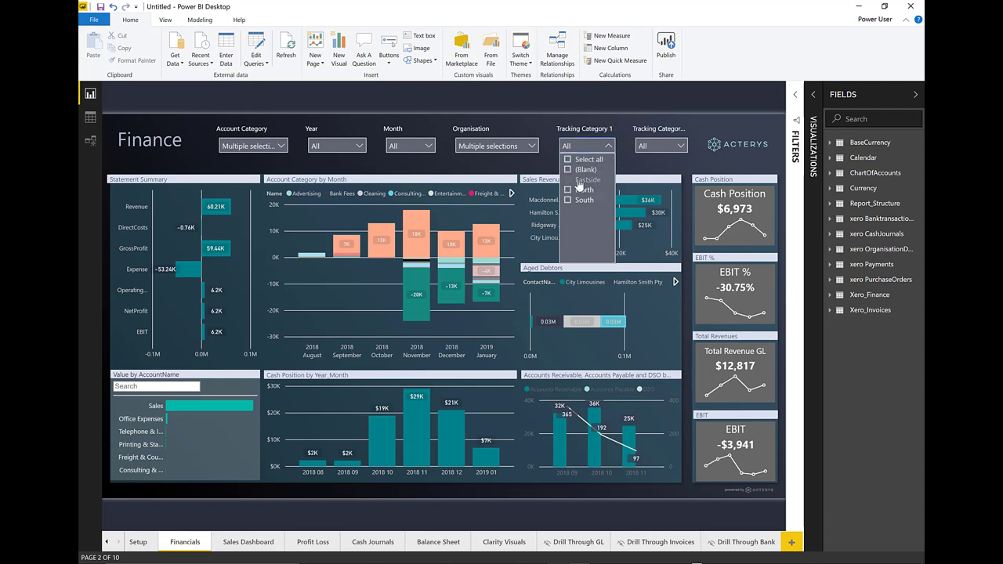
left_click(608, 147)
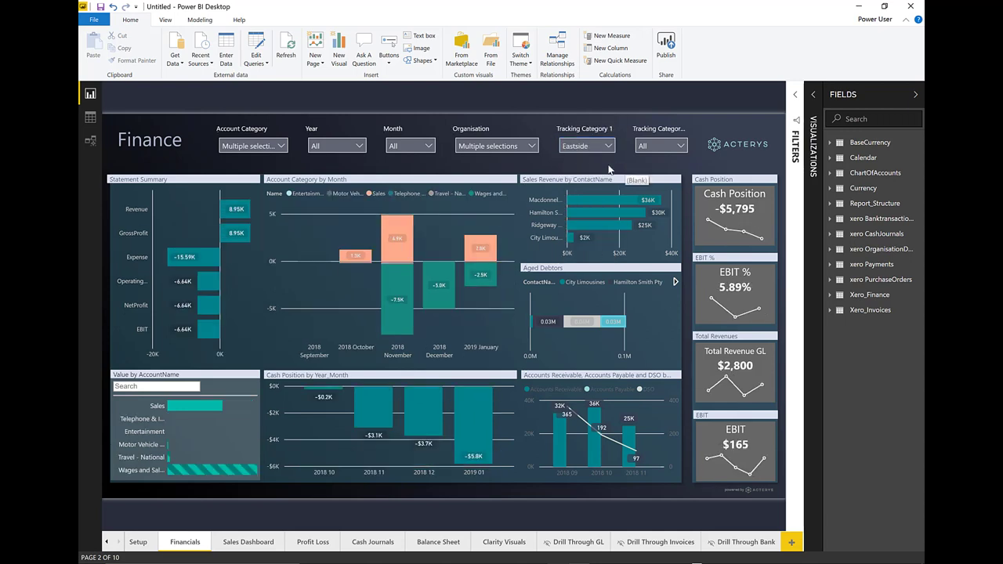
left_click(607, 147)
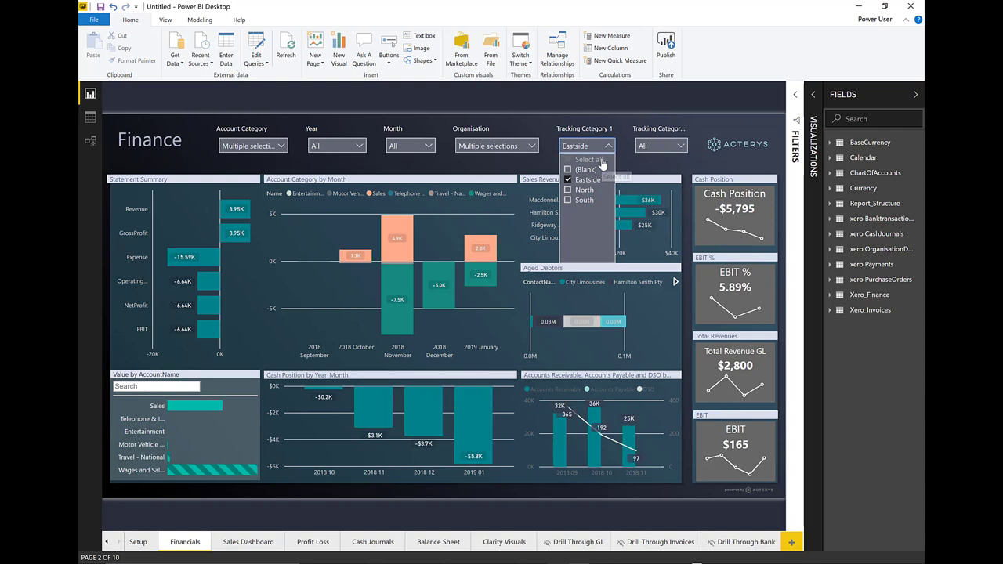
left_click(603, 160)
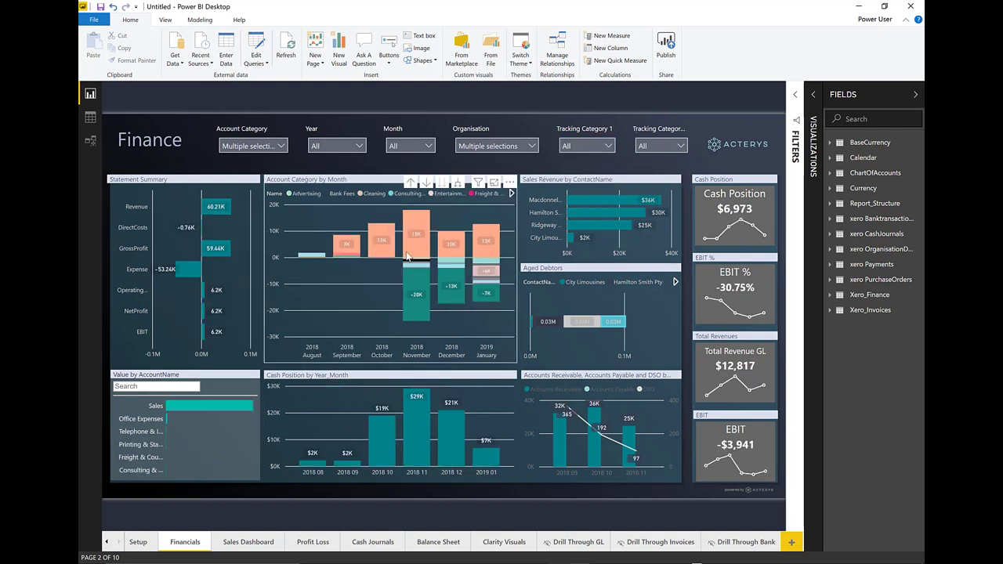
Step: Cross-filter the Finance report to Revenue, then clear that filter
mouse_move(414, 222)
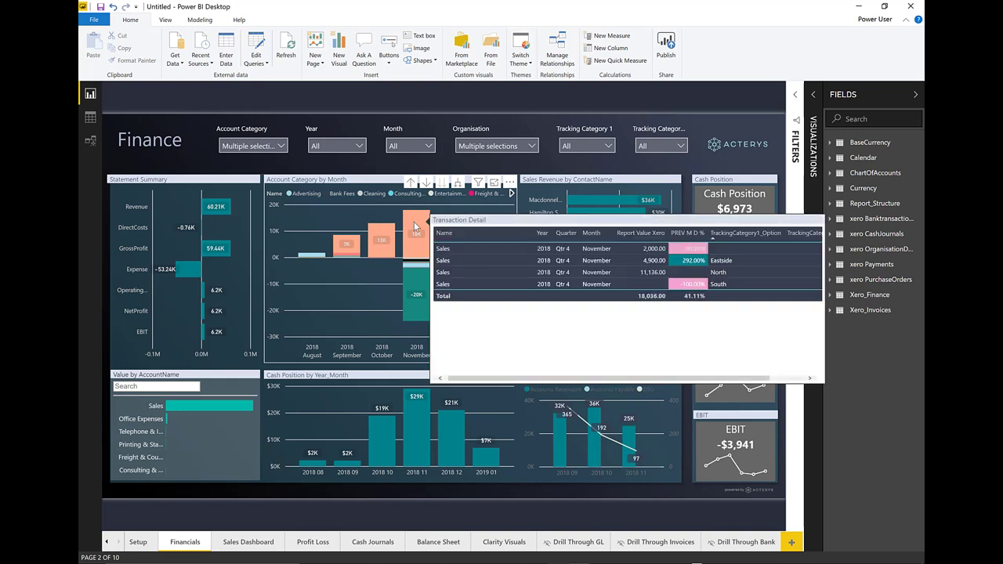
mouse_move(416, 279)
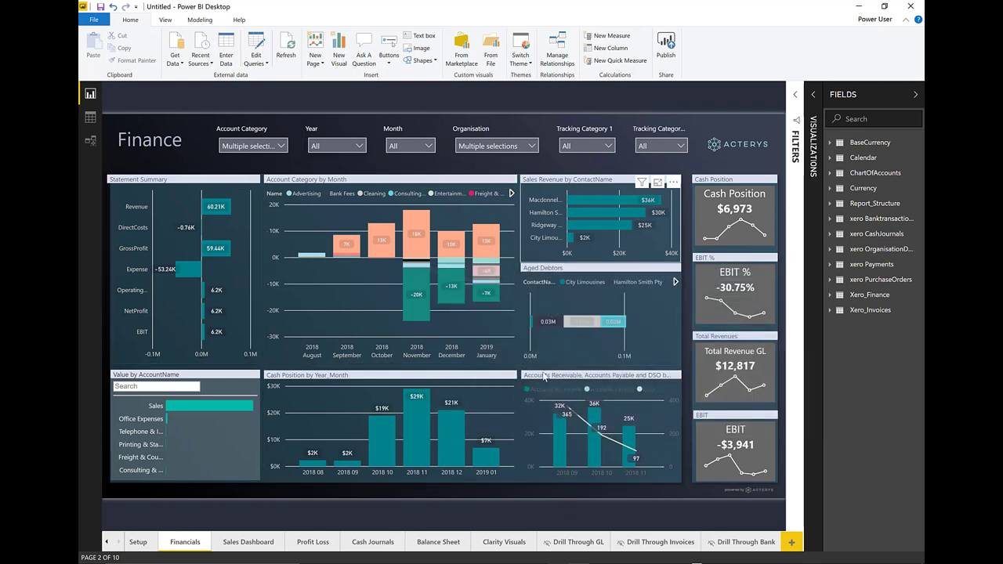
left_click(215, 208)
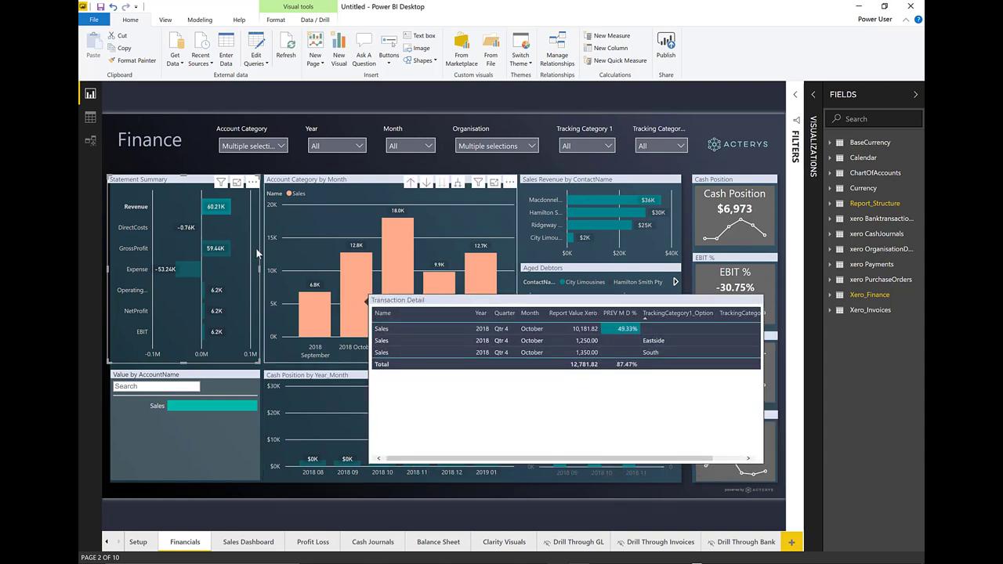
left_click(236, 230)
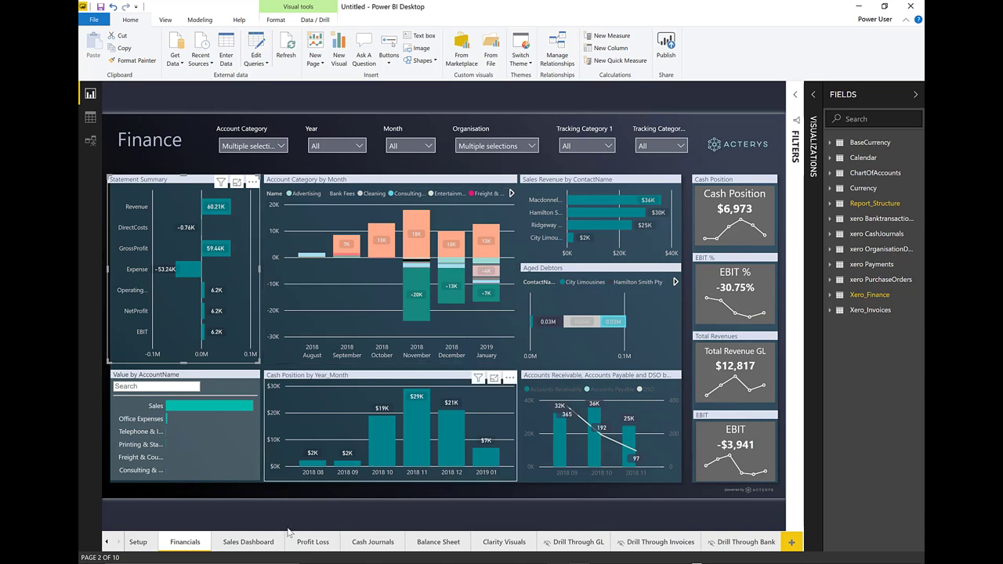
Step: Go to the Sales Dashboard page and cross-filter it to October
left_click(257, 543)
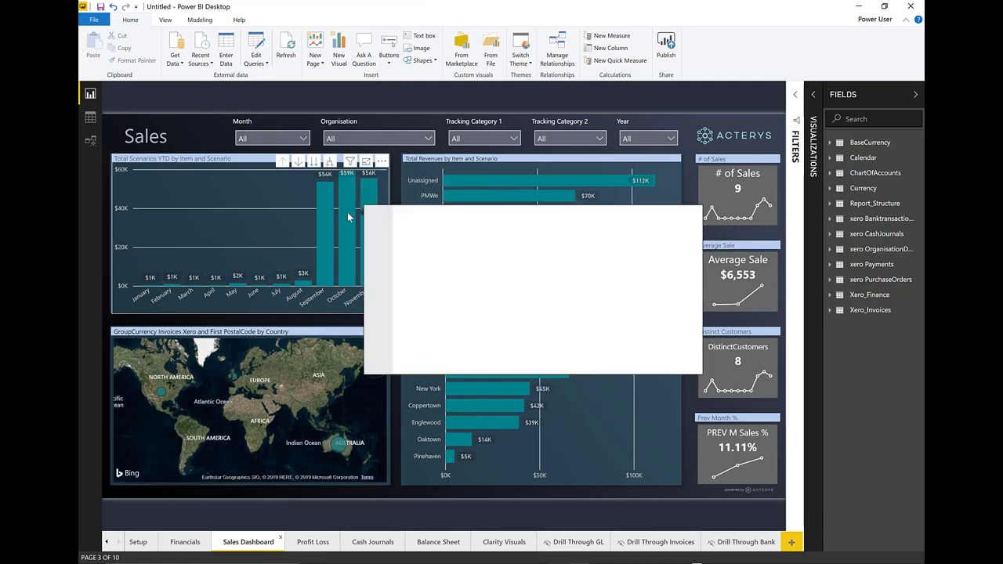
mouse_move(347, 210)
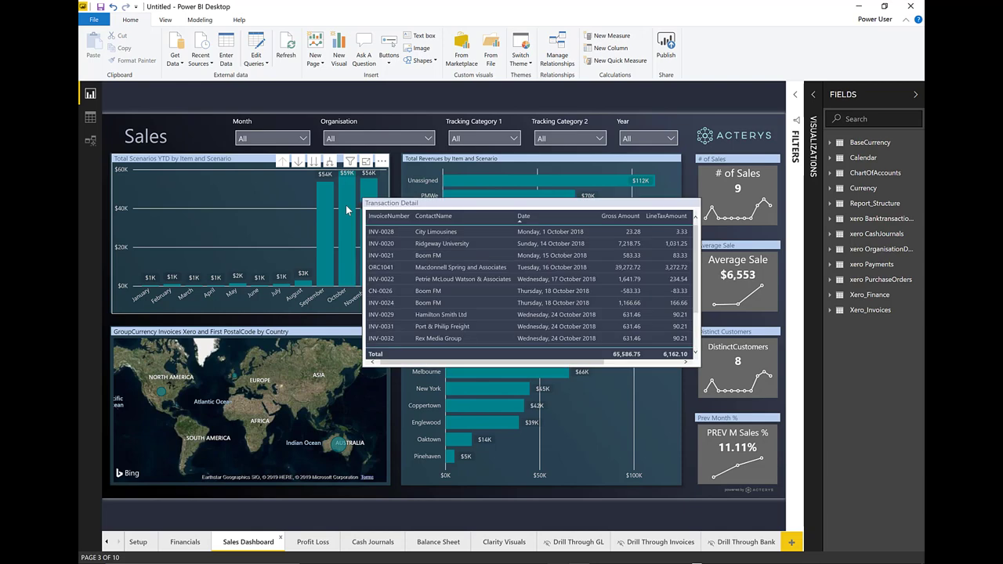
left_click(349, 257)
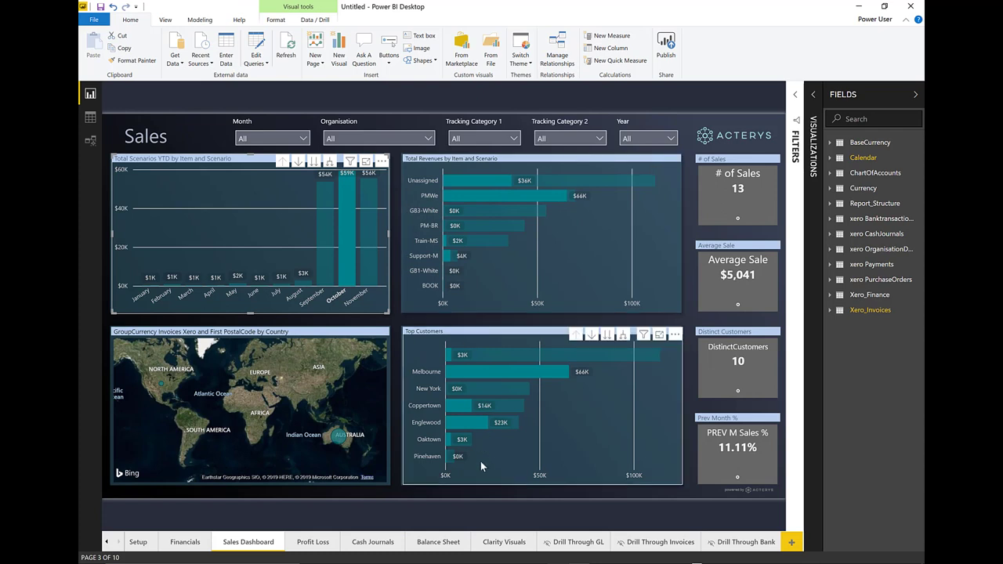
Step: Clear the October highlight and show the Total Revenues chart's fields in Visualizations
left_click(481, 512)
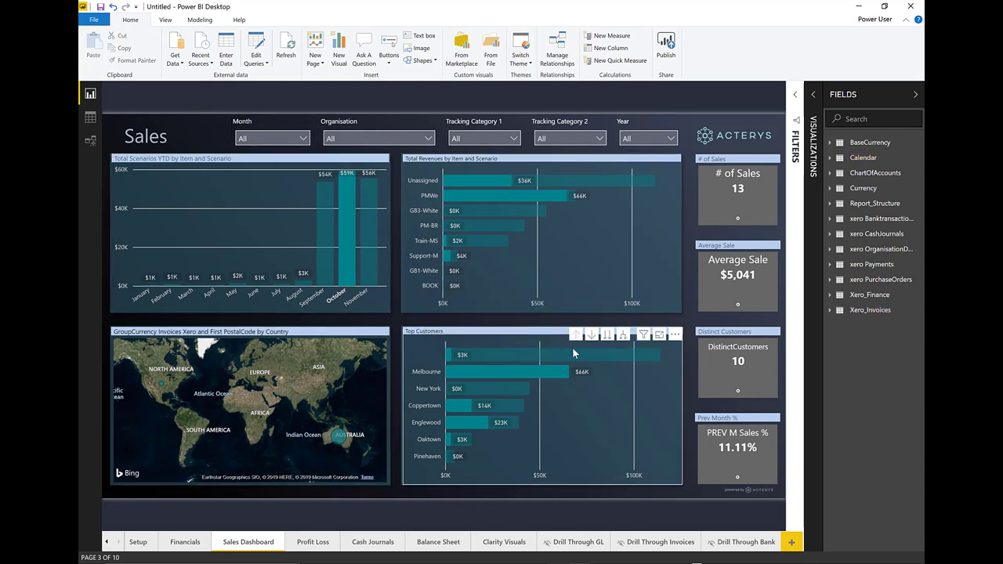
left_click(608, 286)
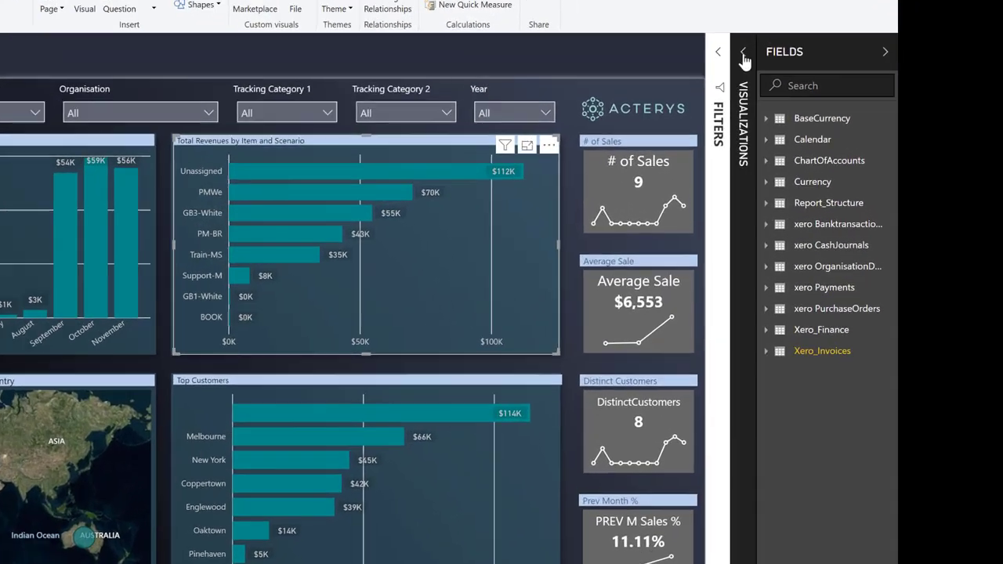
left_click(813, 95)
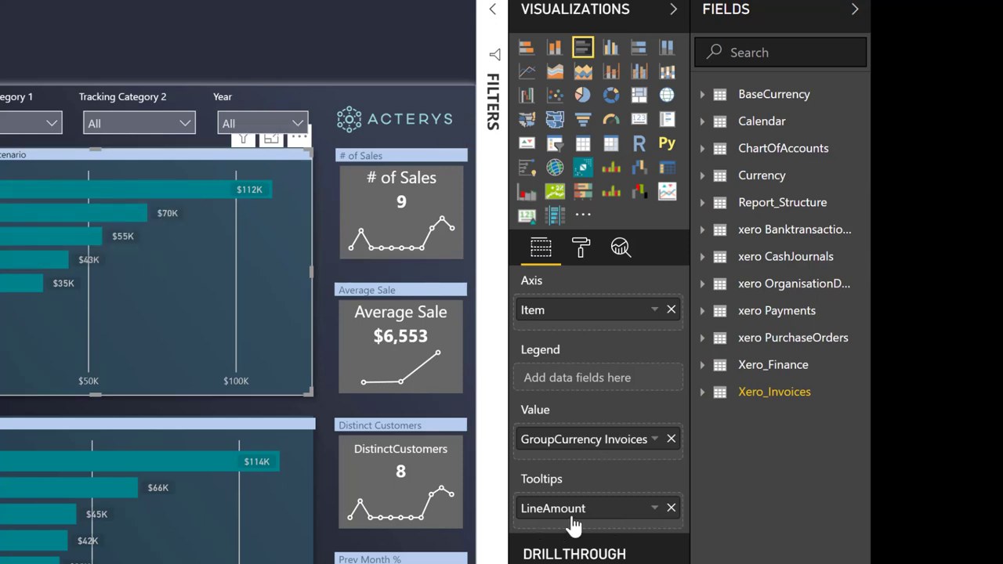
mouse_move(139, 194)
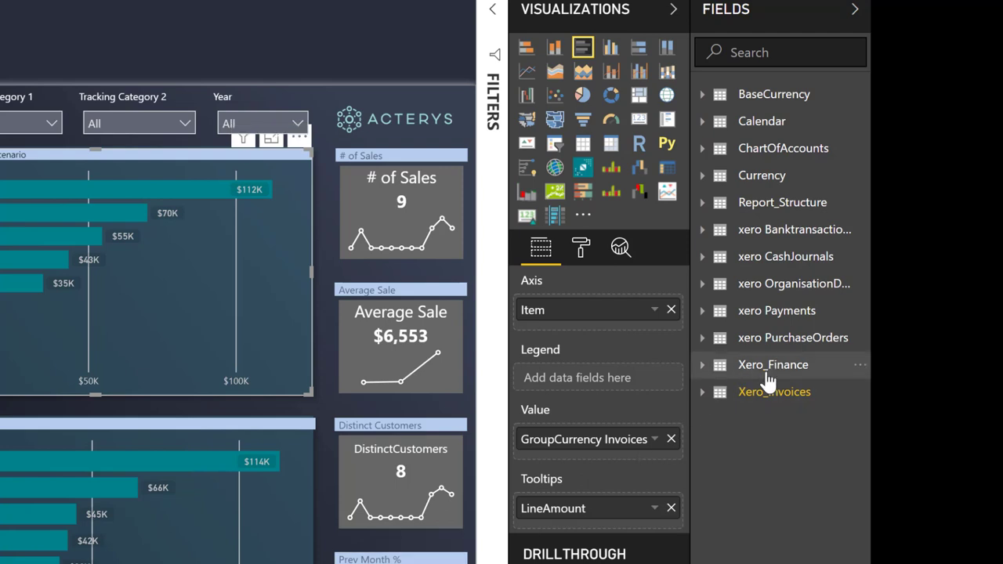
left_click(702, 367)
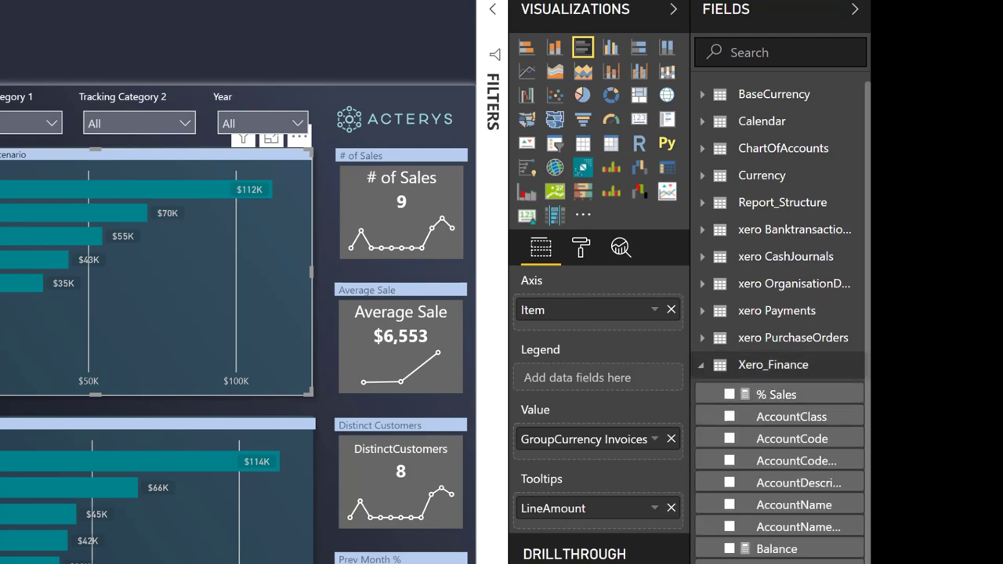
scroll(776, 509, "down", 5)
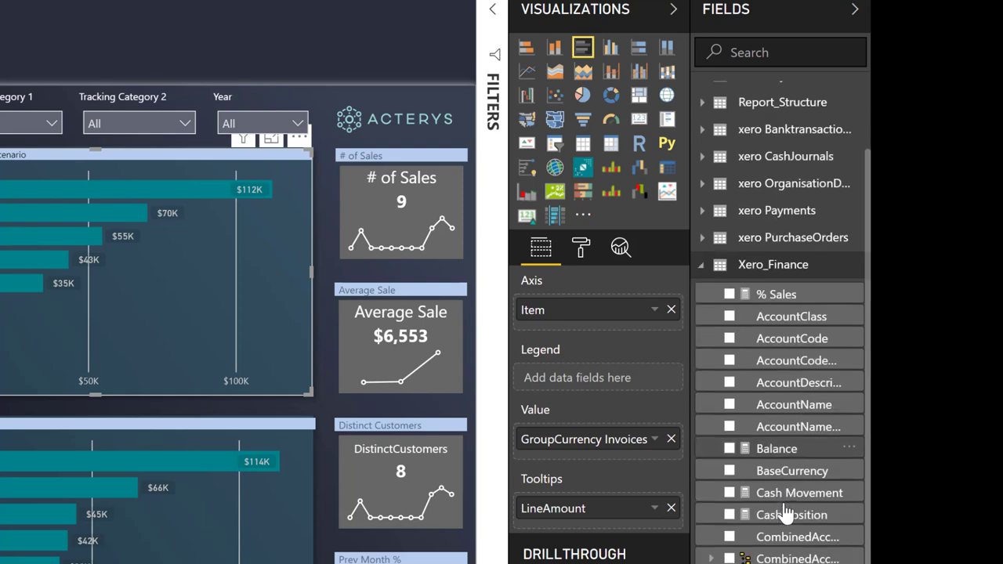
scroll(752, 470, "up", 5)
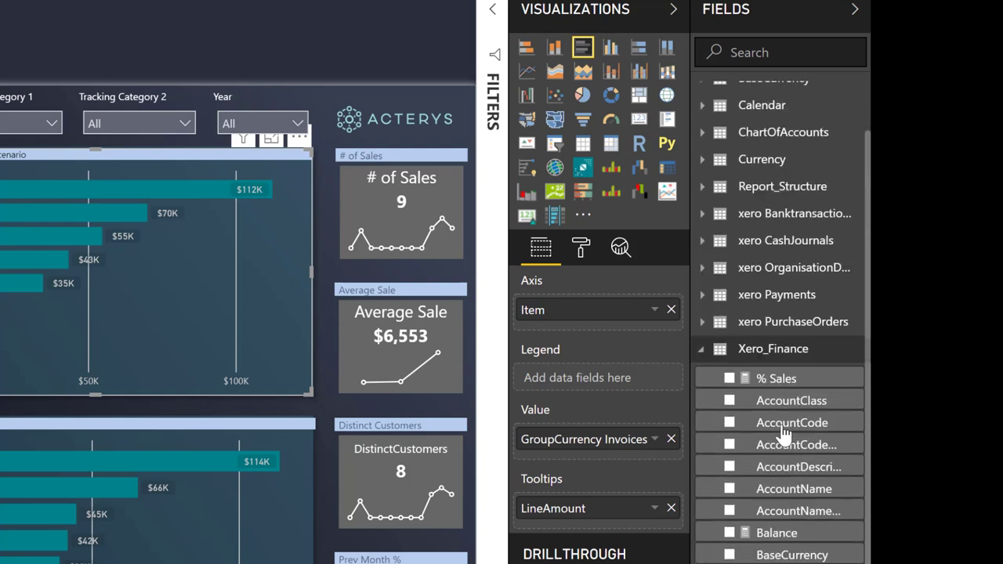
left_click(704, 367)
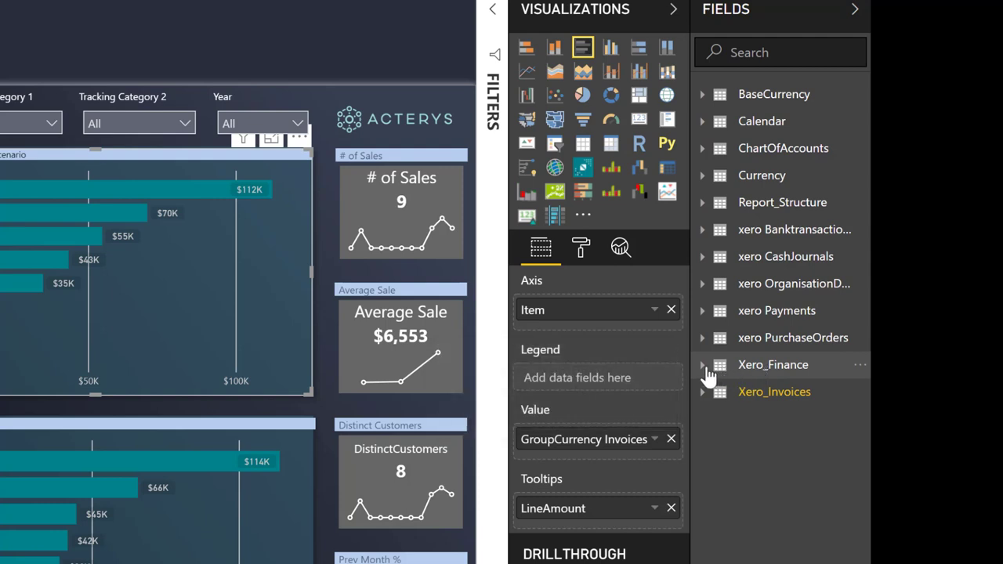
left_click(703, 367)
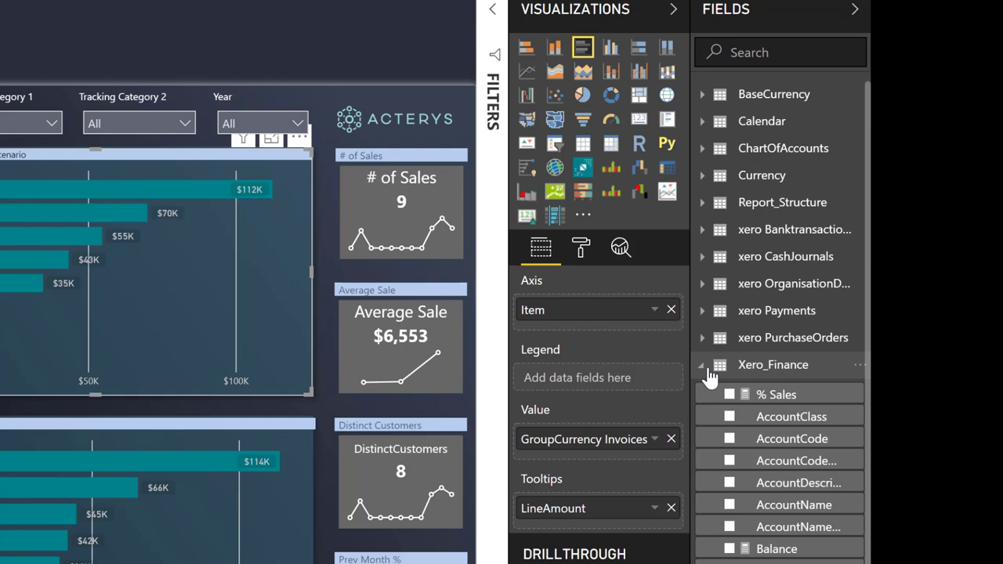
scroll(745, 396, "down", 5)
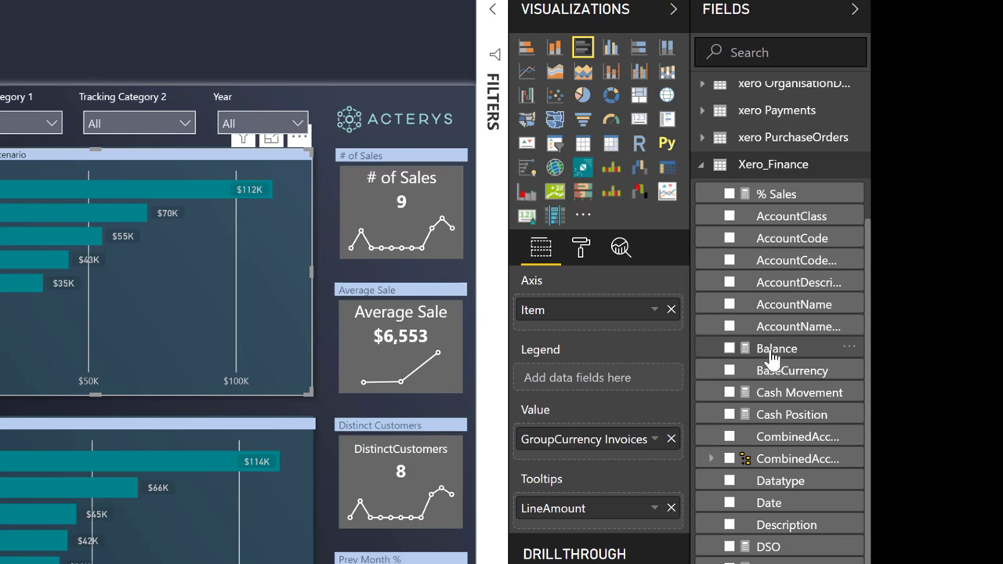
left_click(703, 167)
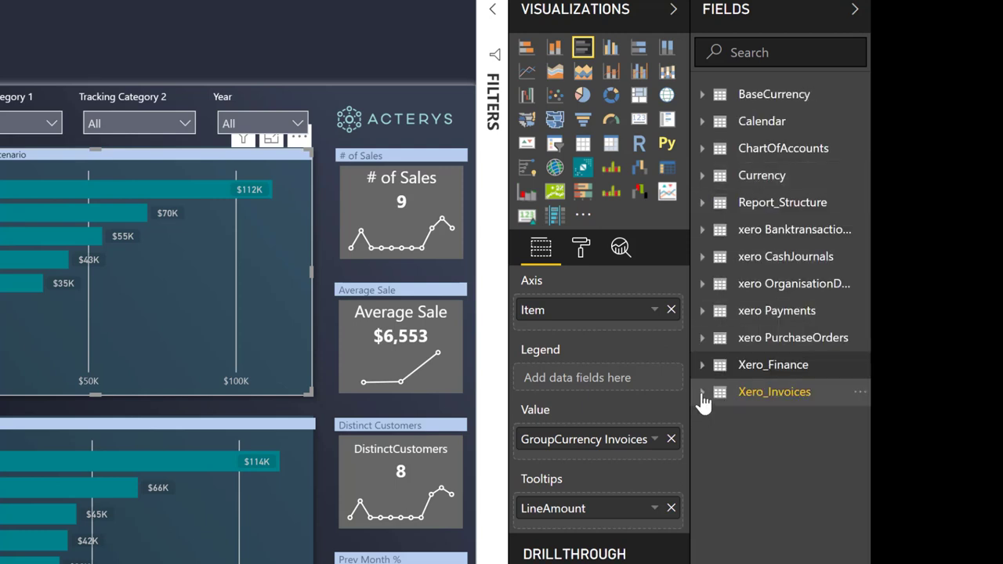
Step: Browse the Xero_Invoices fields and the Average Sale formula, then go to Profit Loss
left_click(703, 395)
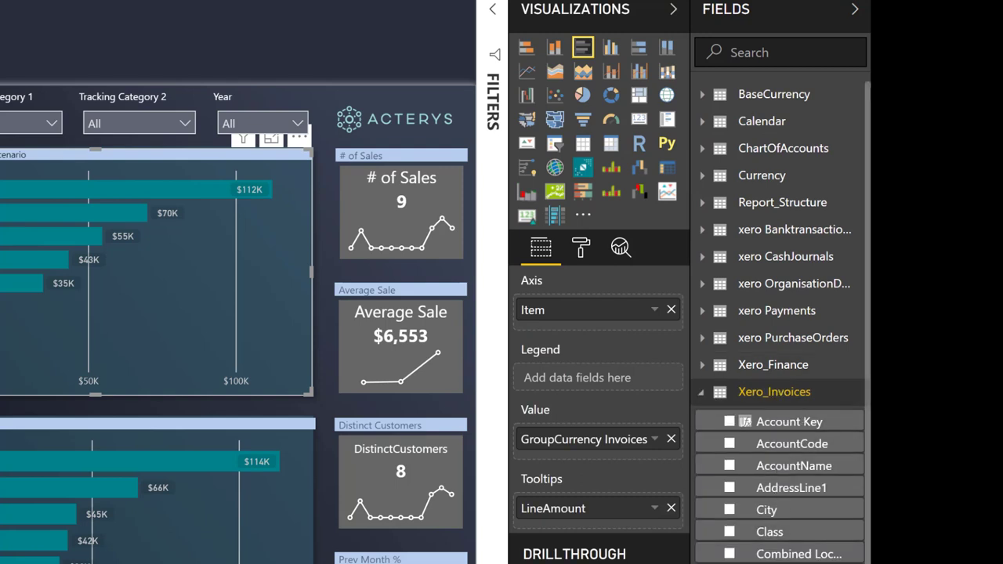
scroll(780, 321, "down", 3)
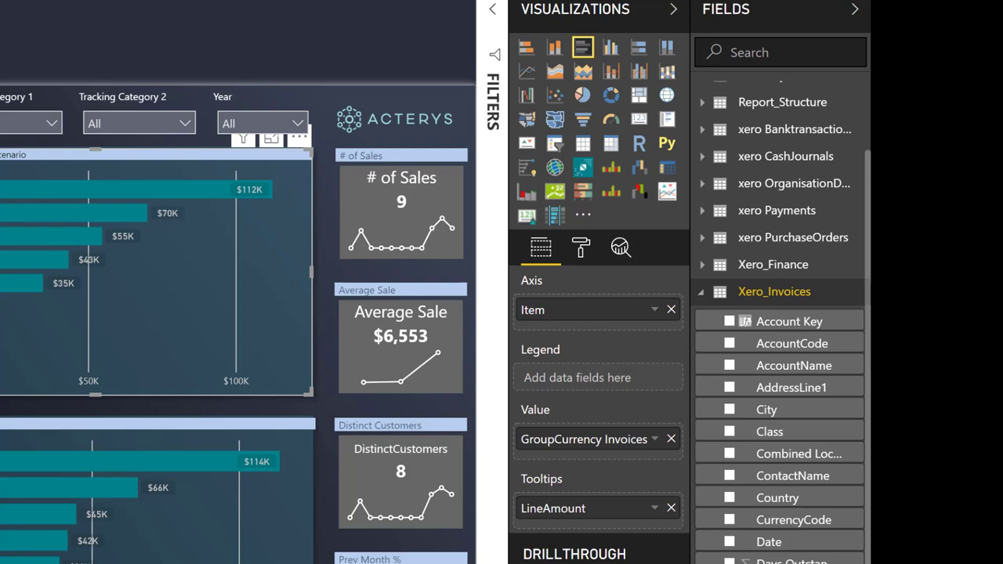
scroll(800, 451, "down", 5)
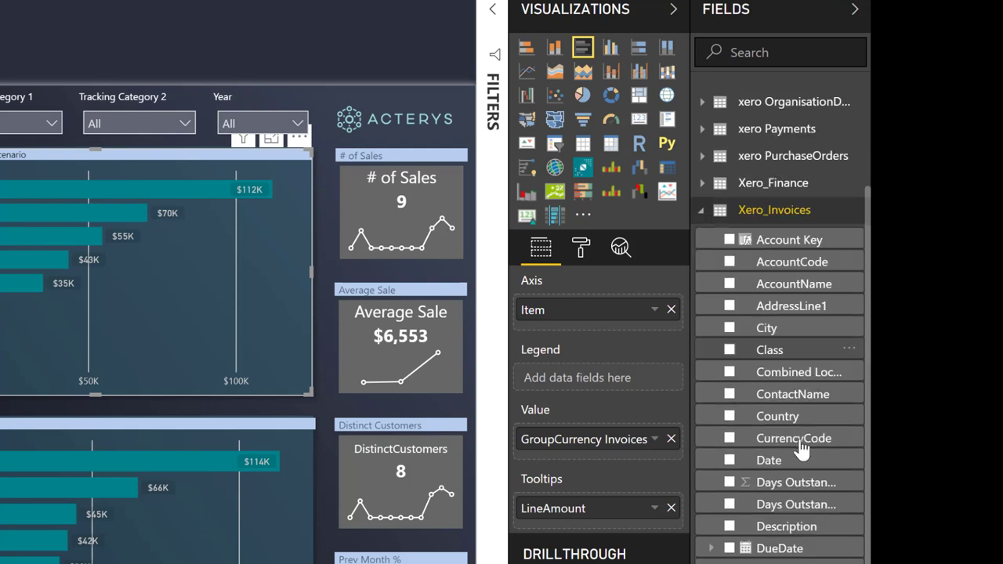
scroll(784, 447, "down", 1)
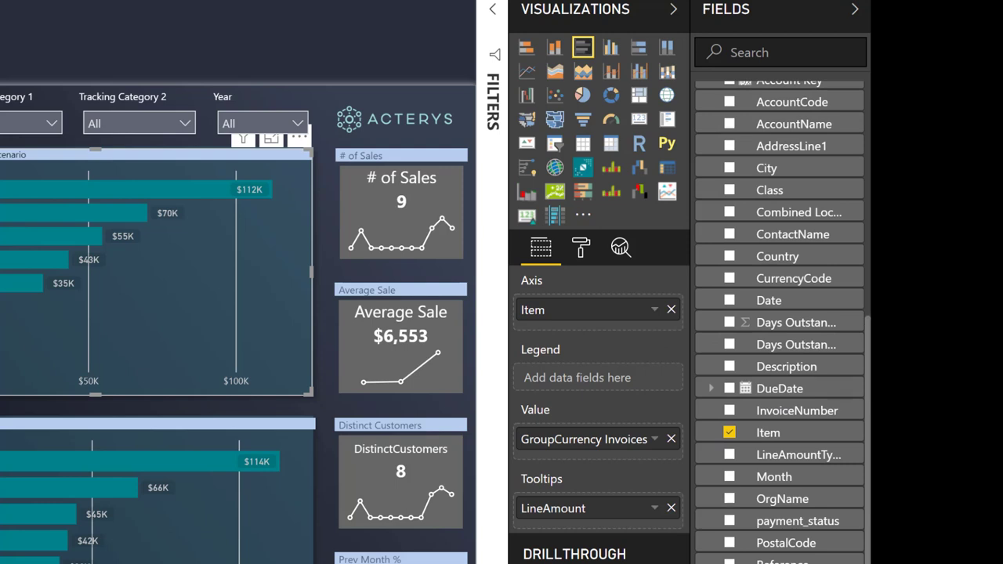
scroll(768, 423, "down", 5)
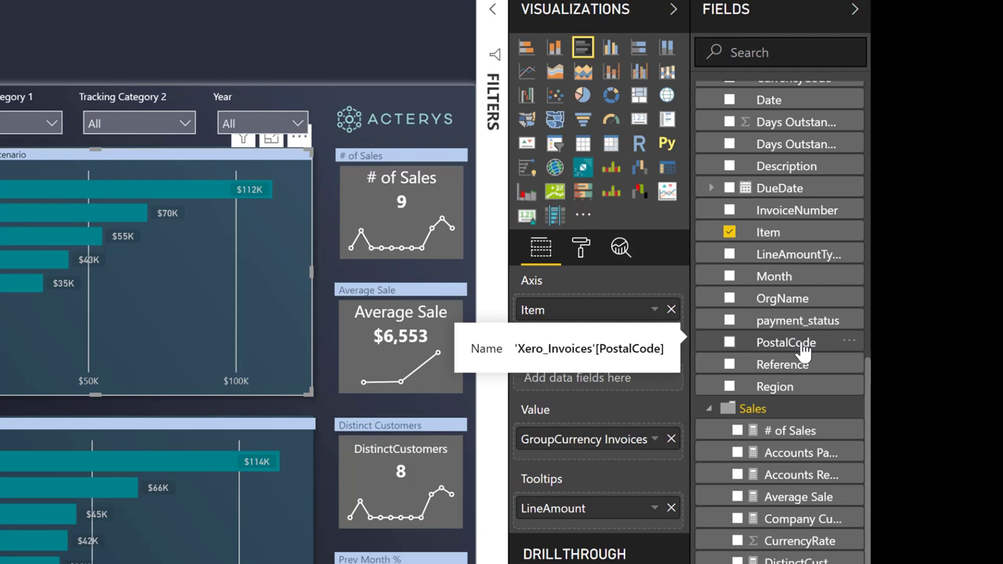
scroll(784, 354, "down", 3)
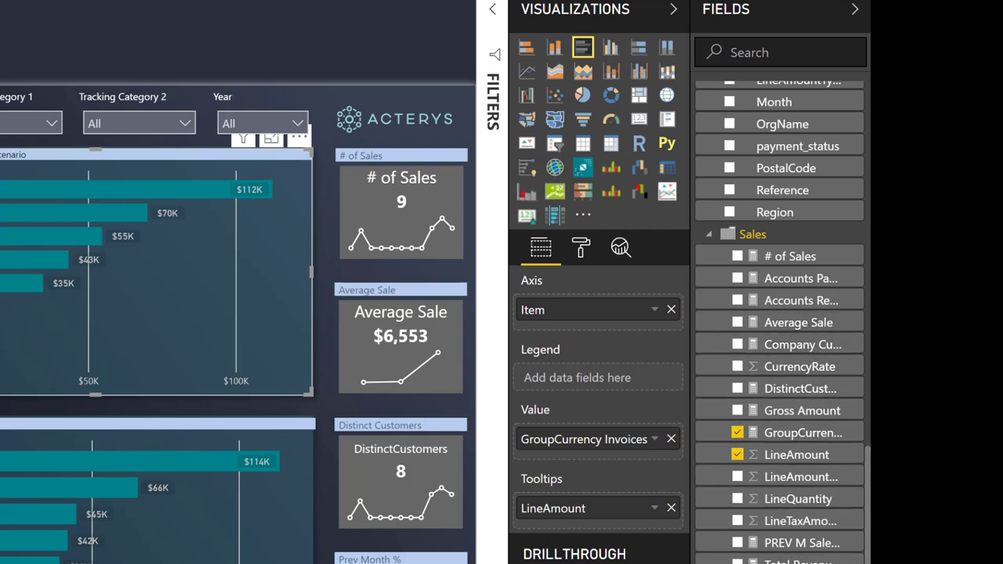
left_click(808, 335)
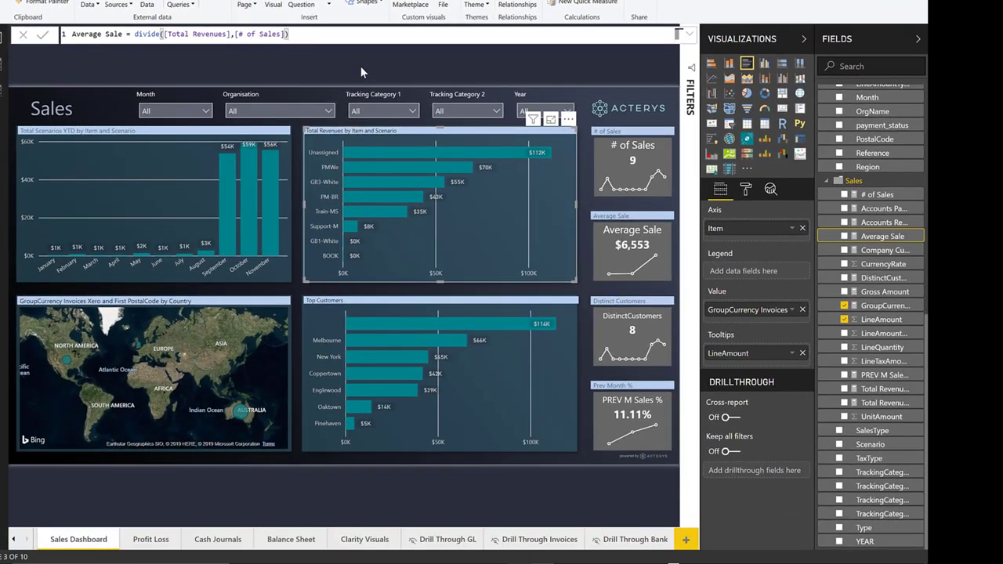
left_click(151, 541)
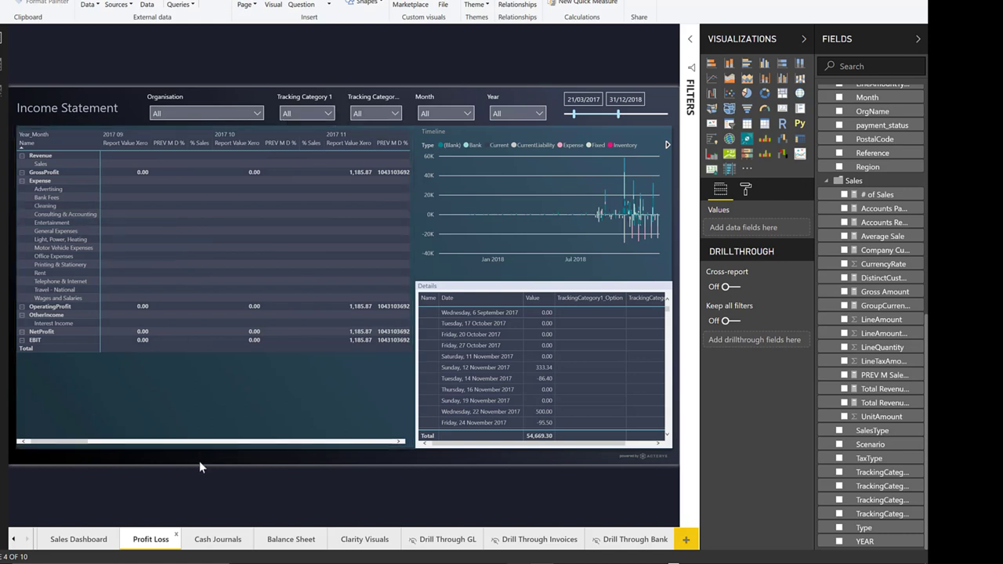
left_click(22, 181)
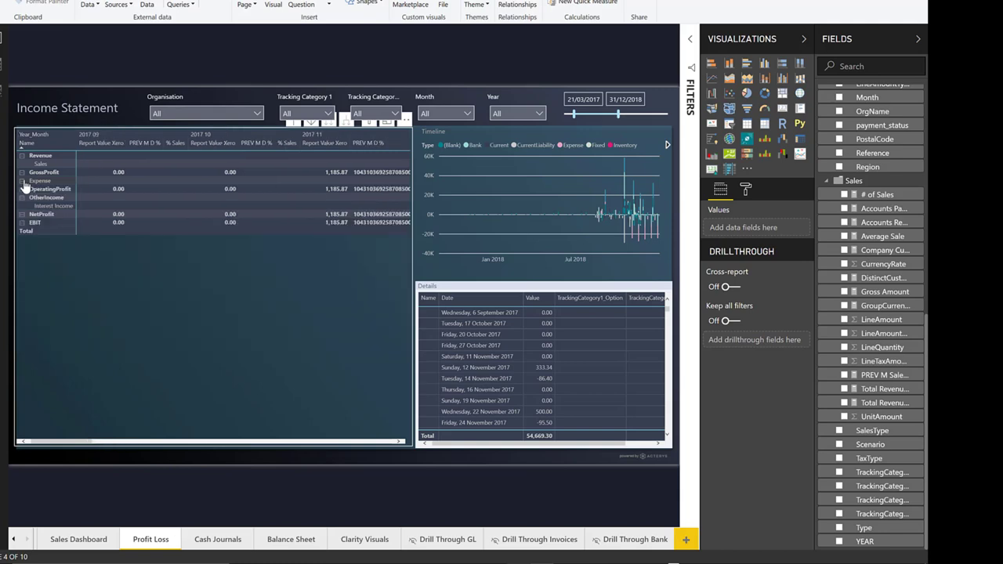
left_click(23, 182)
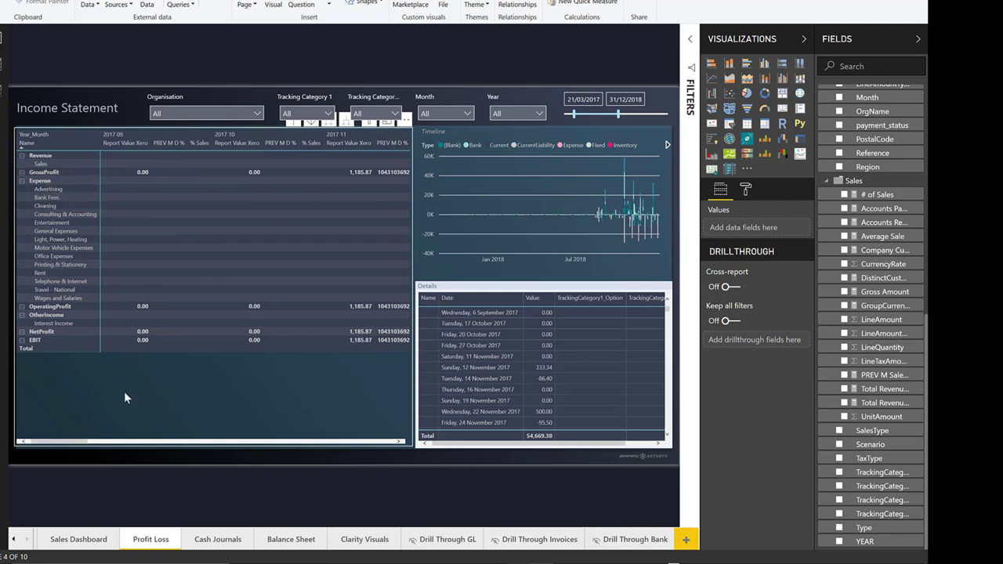
left_click_drag(78, 443, 352, 463)
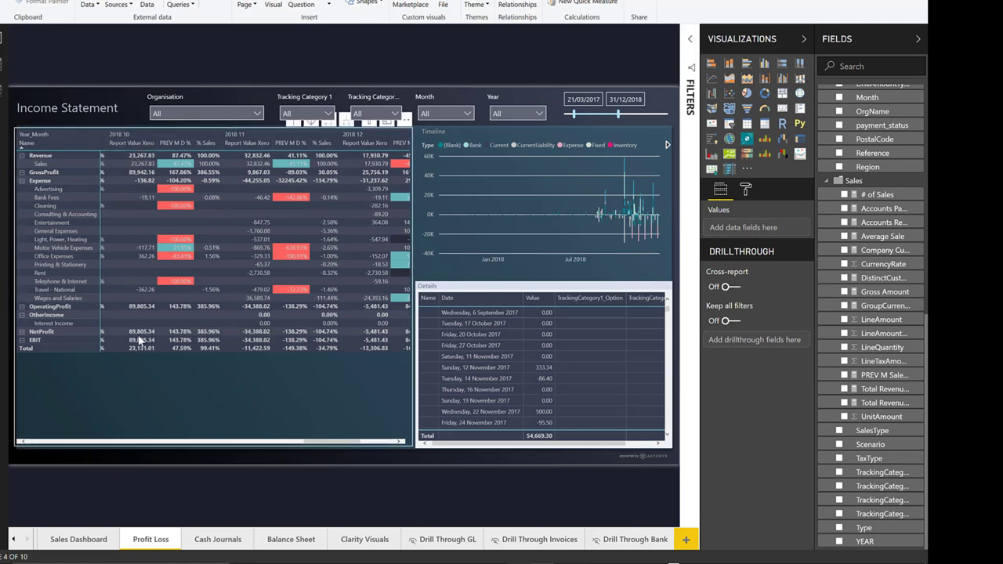
mouse_move(139, 348)
left_click(148, 255)
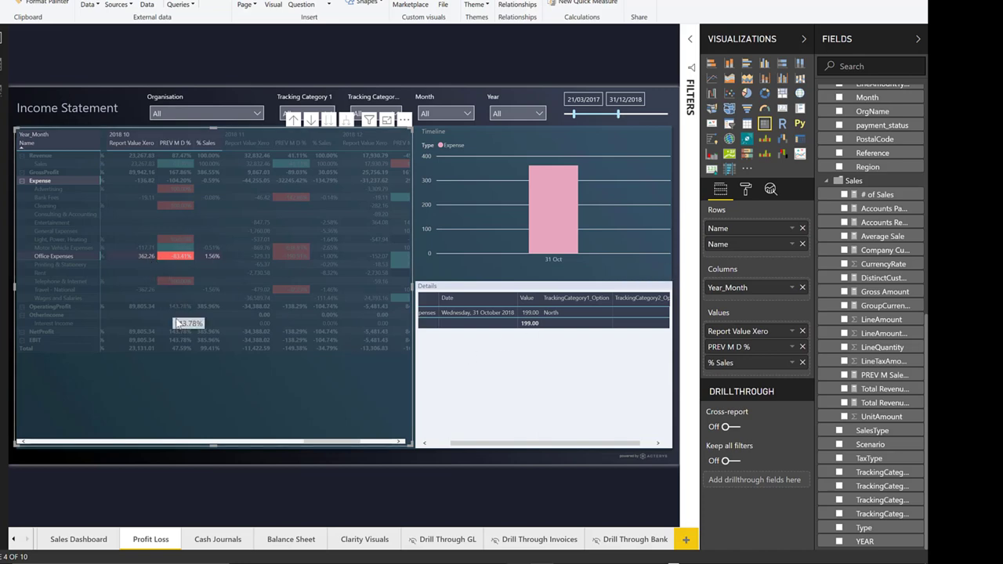
left_click(148, 255)
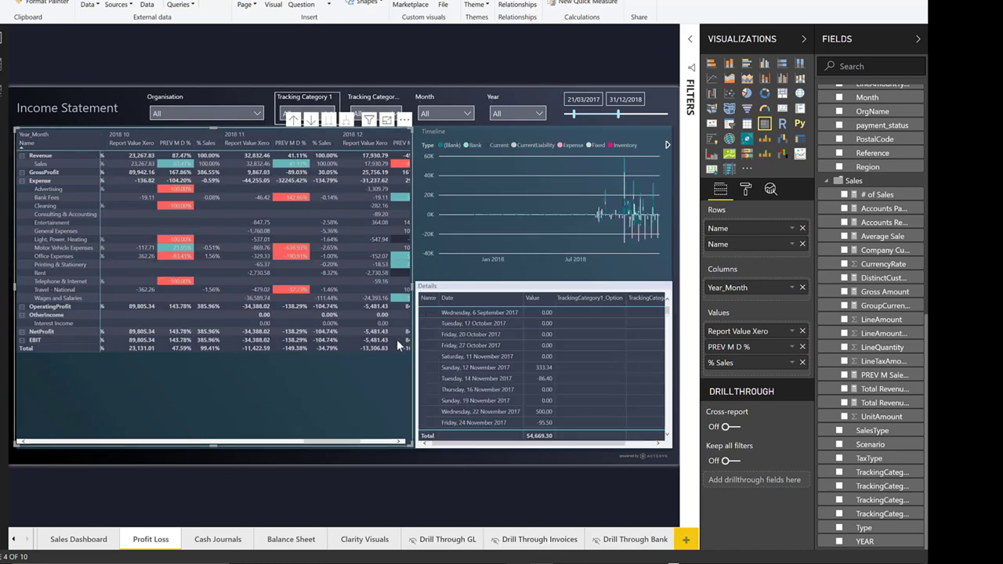
Step: View the Cash Journals page, then the Balance Sheet page
left_click(201, 541)
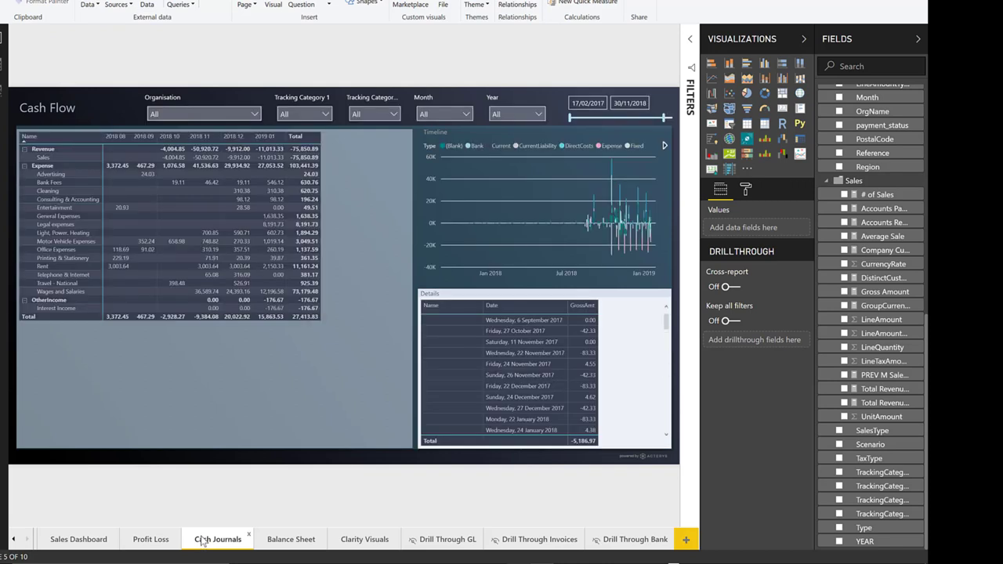
left_click(275, 544)
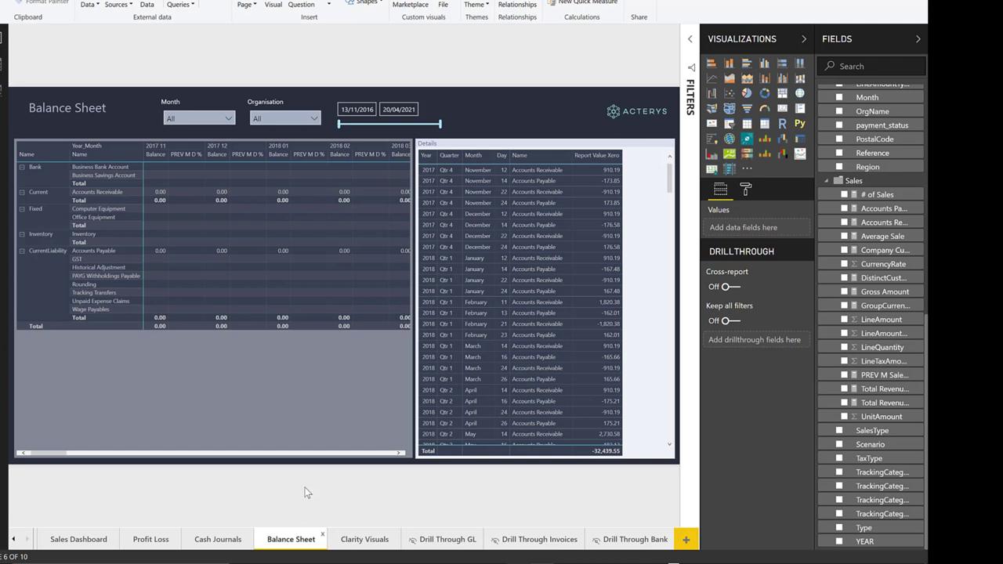
Step: Add a new page with a LineAmount by Region column chart and enlarge it
left_click(687, 540)
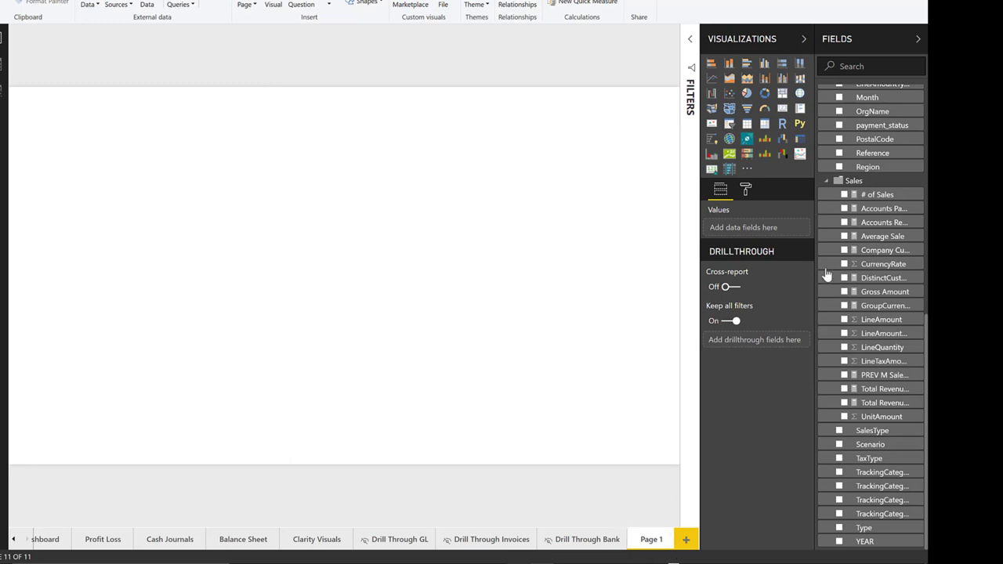
scroll(835, 304, "up", 10)
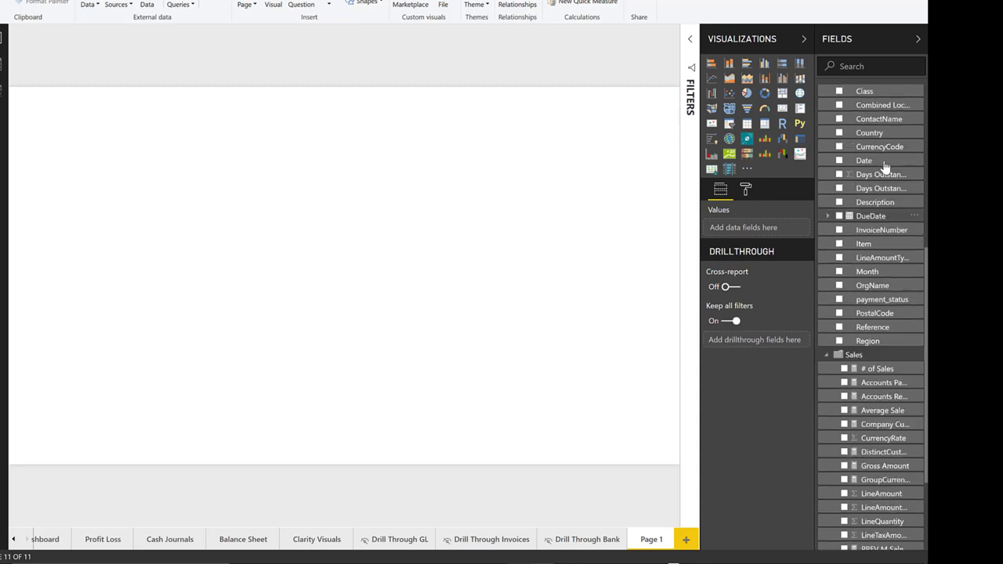
scroll(889, 147, "down", 10)
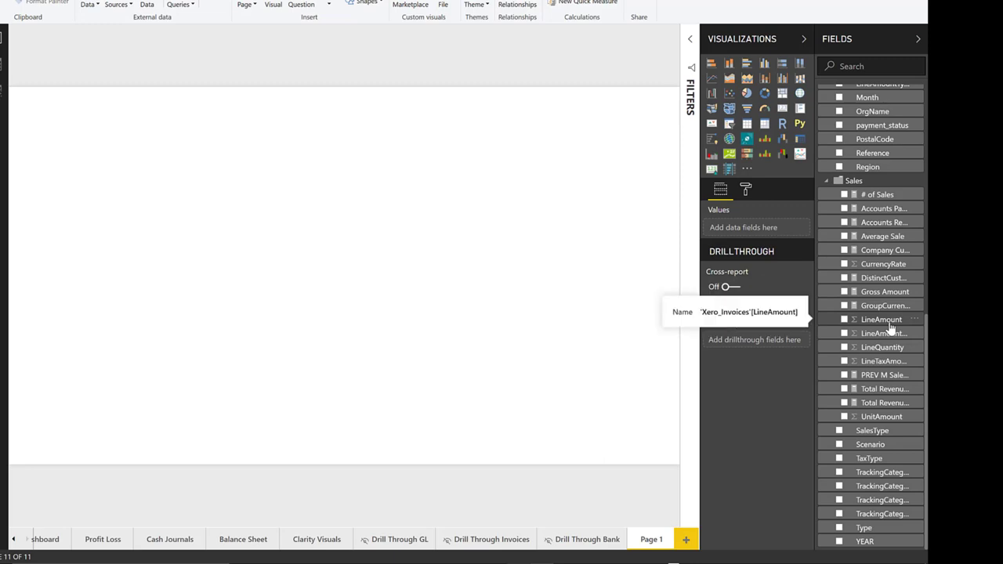
left_click_drag(890, 327, 201, 212)
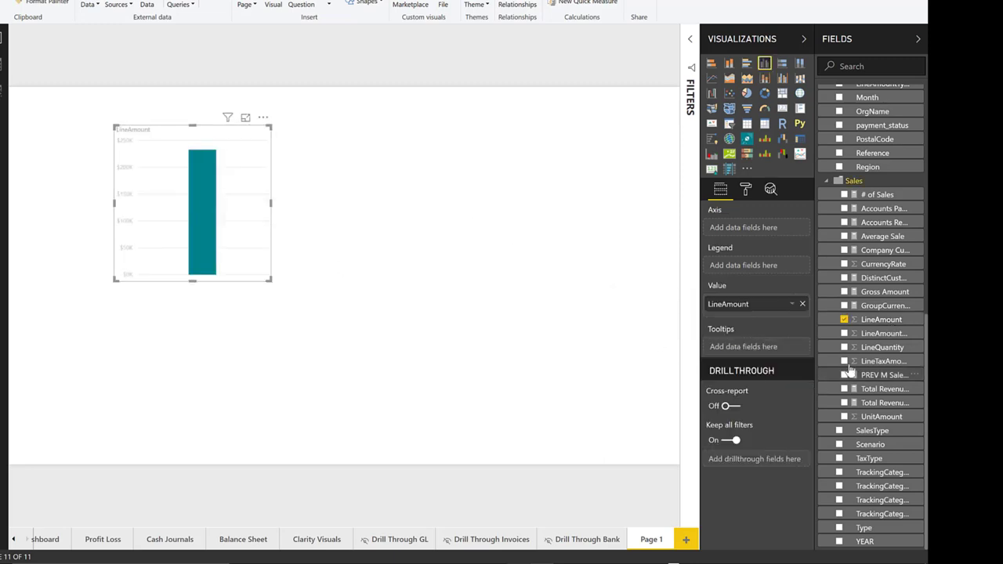
scroll(870, 357, "up", 5)
left_click_drag(869, 356, 190, 214)
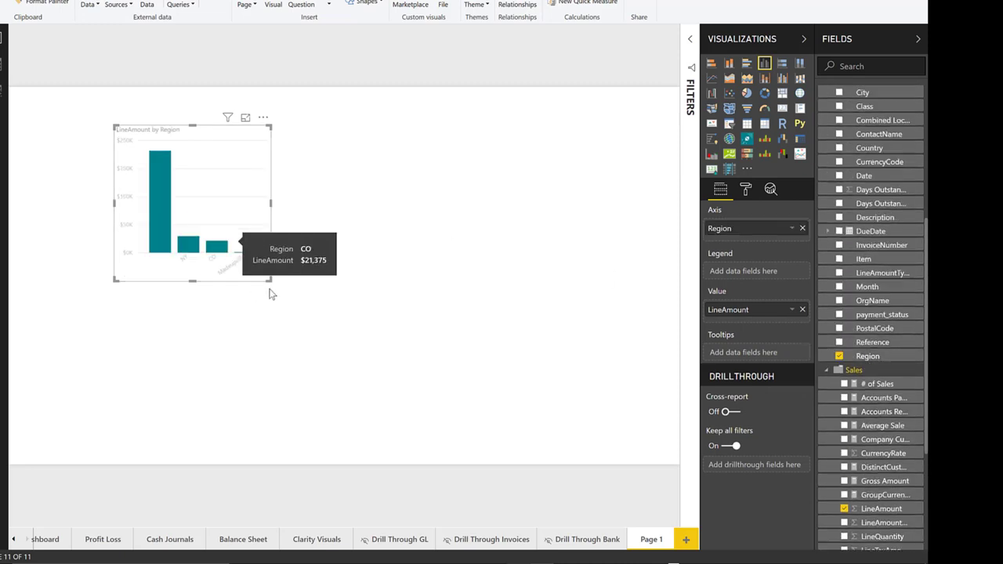
left_click_drag(271, 281, 385, 411)
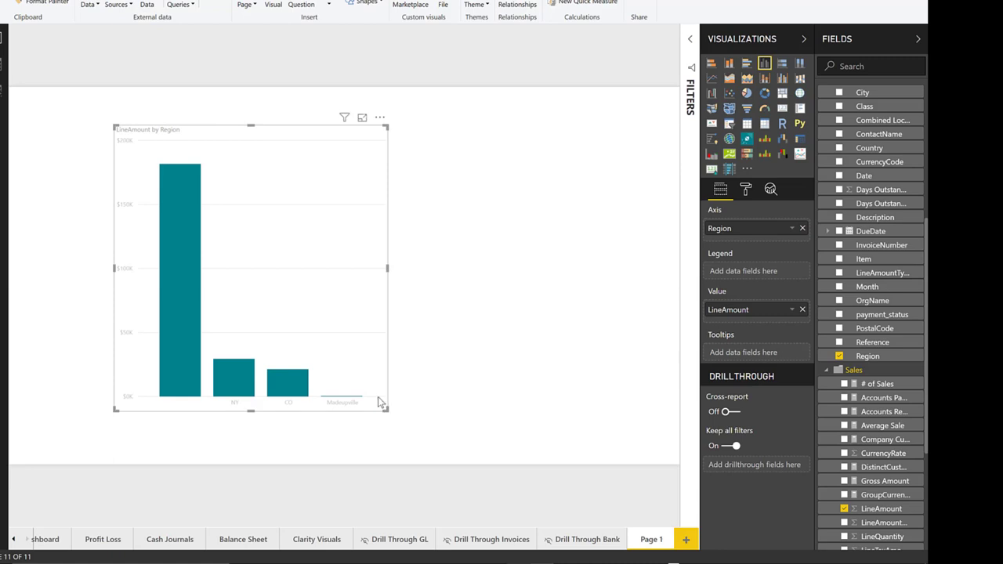
mouse_move(186, 350)
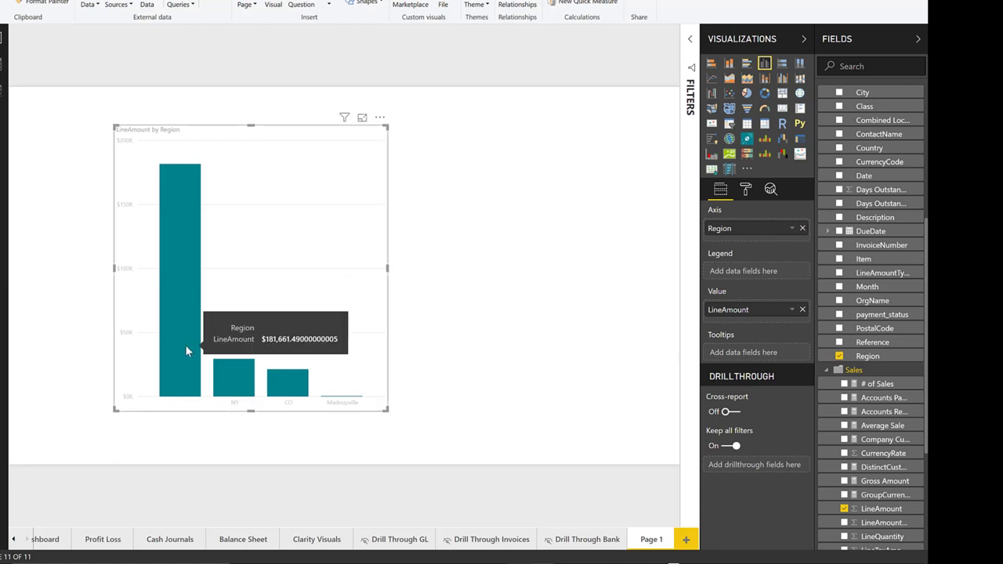
Step: Convert the Region chart to a table and add a small OrgName table on the right
left_click(712, 66)
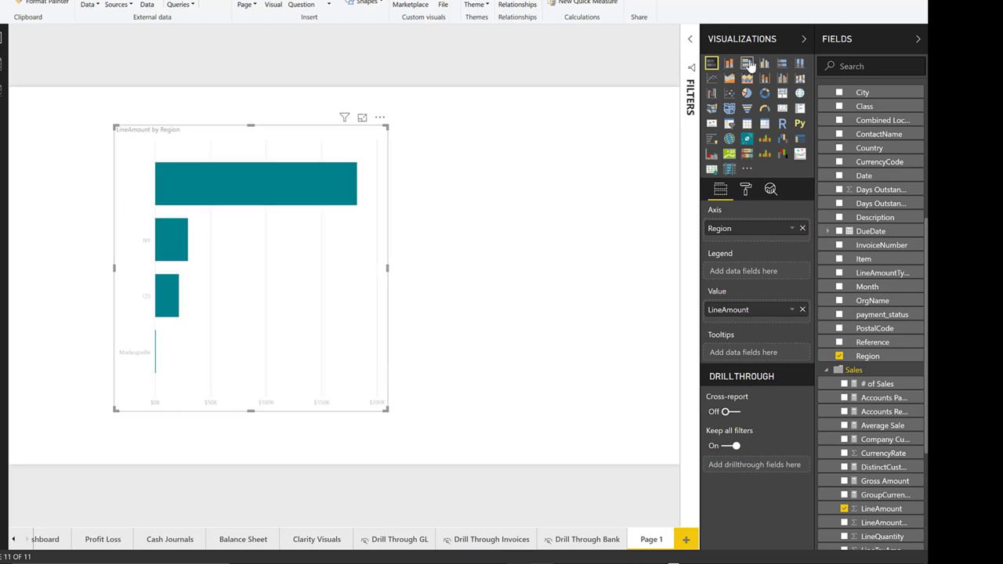
left_click(765, 125)
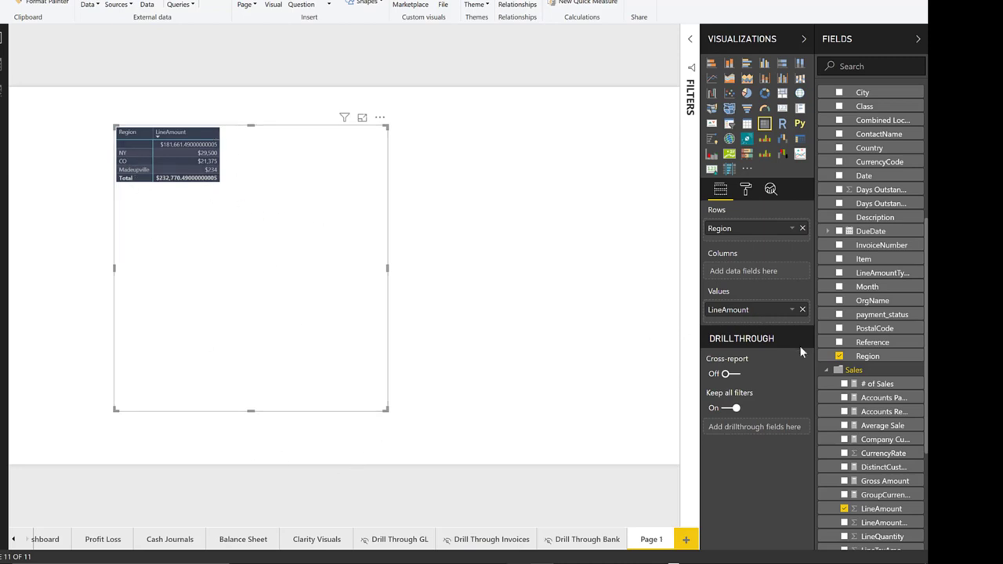
left_click_drag(872, 300, 569, 138)
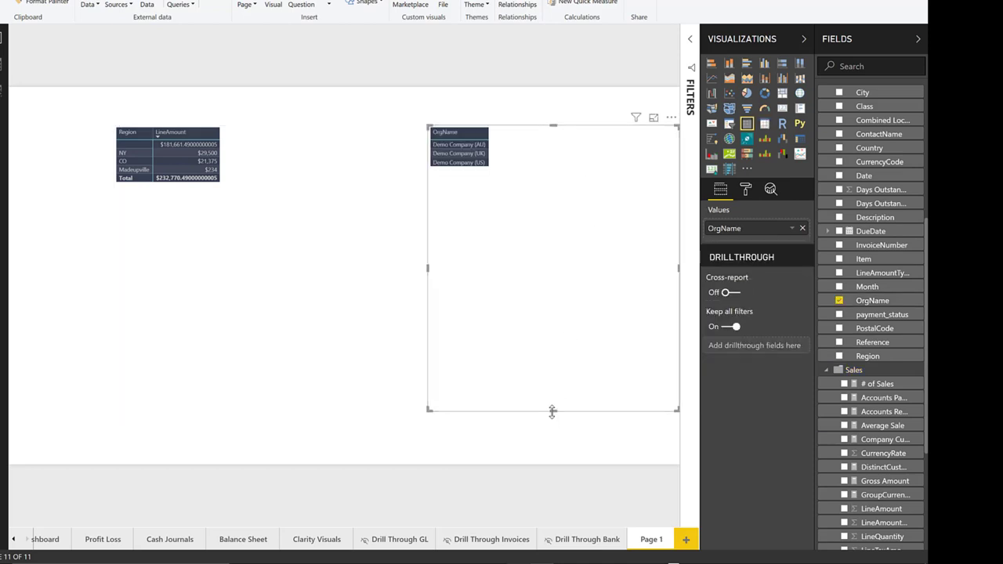
left_click_drag(553, 410, 568, 183)
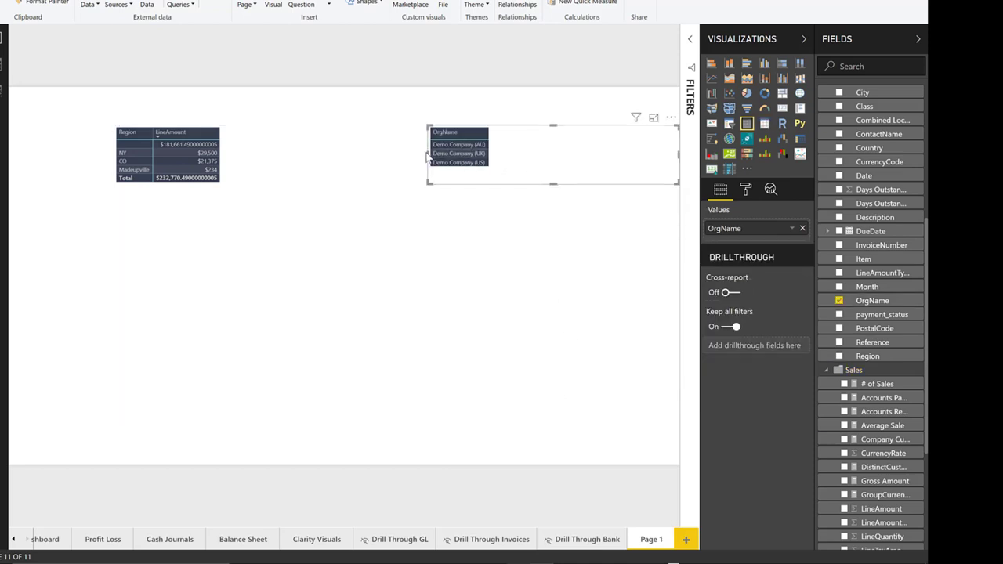
left_click_drag(428, 159, 550, 157)
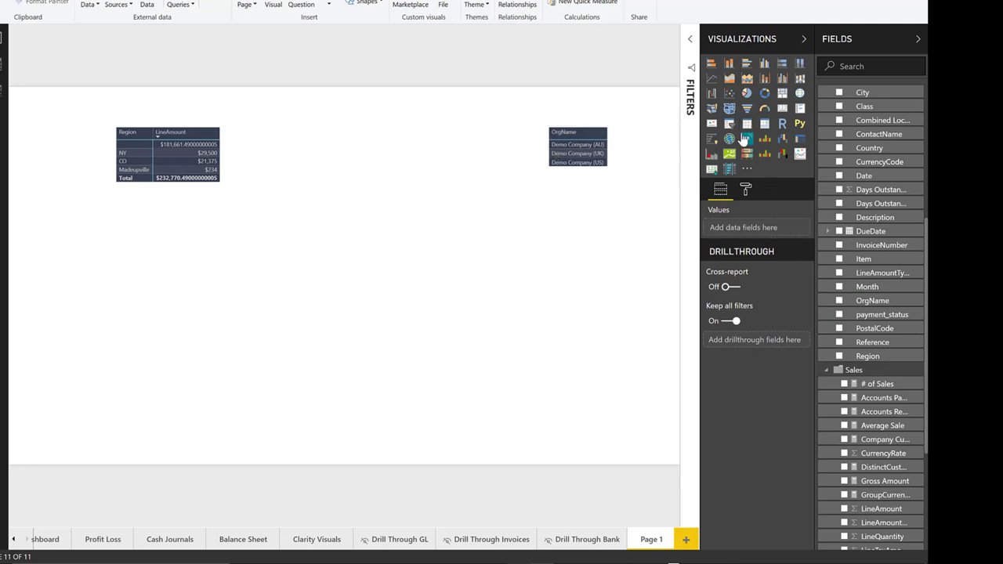
Step: Make the OrgName table a slicer and filter it to Demo Company (US)
left_click(634, 157)
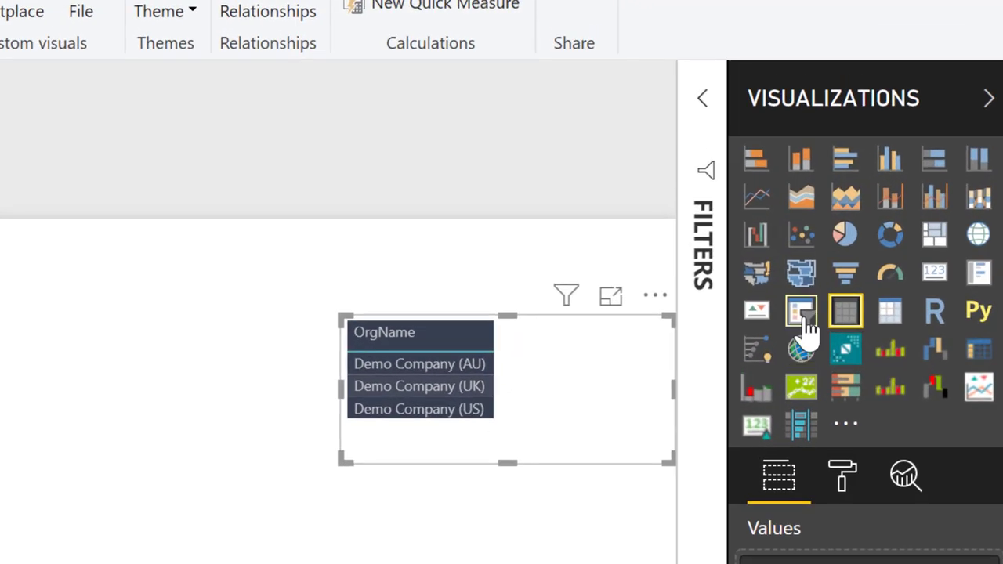
left_click(730, 125)
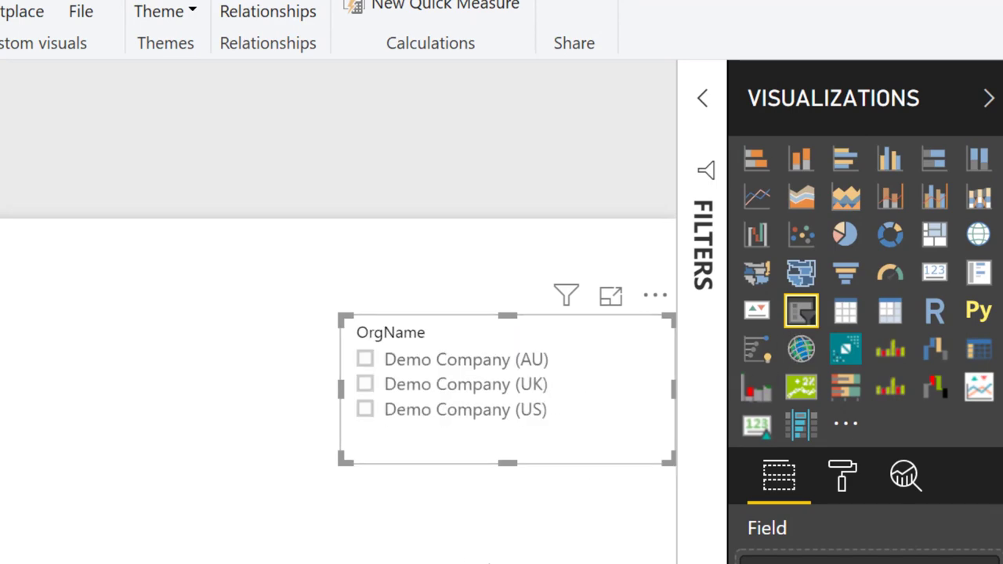
left_click(382, 363)
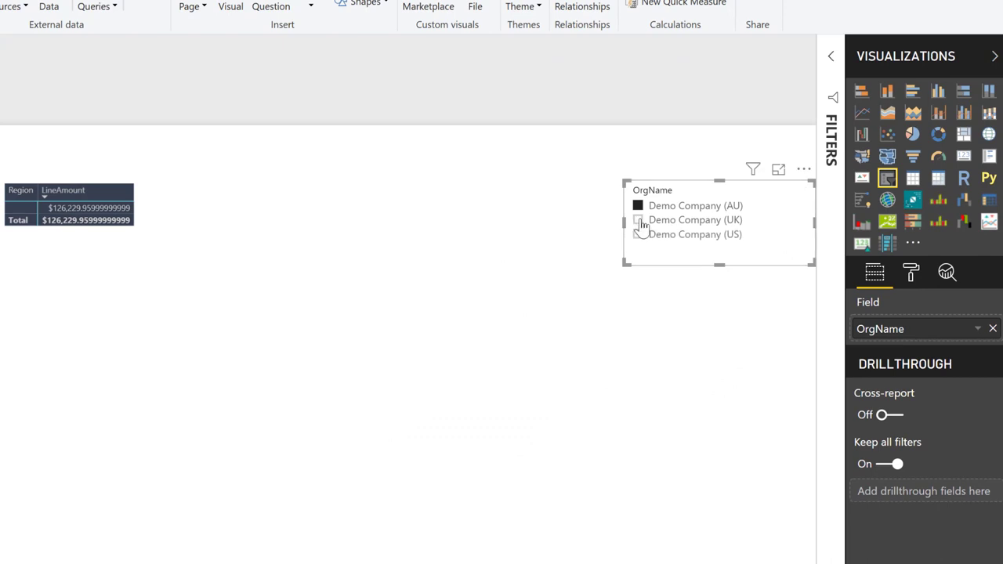
left_click(638, 220)
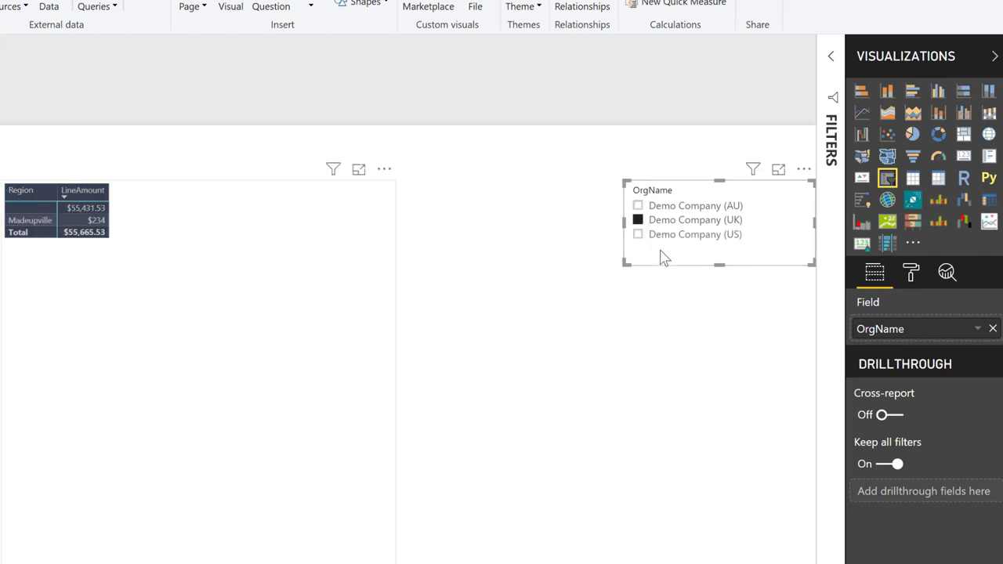
left_click(640, 235)
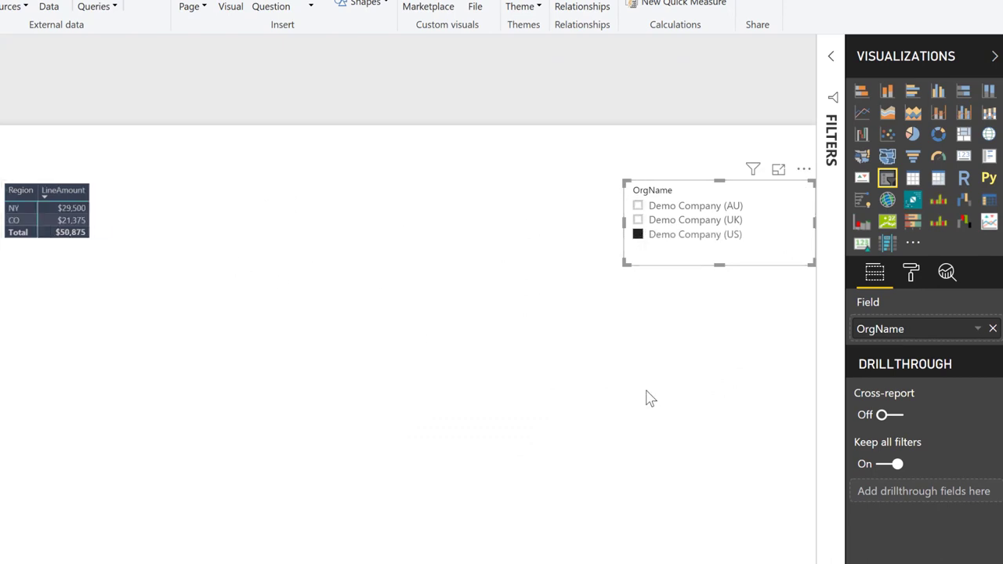
left_click(909, 276)
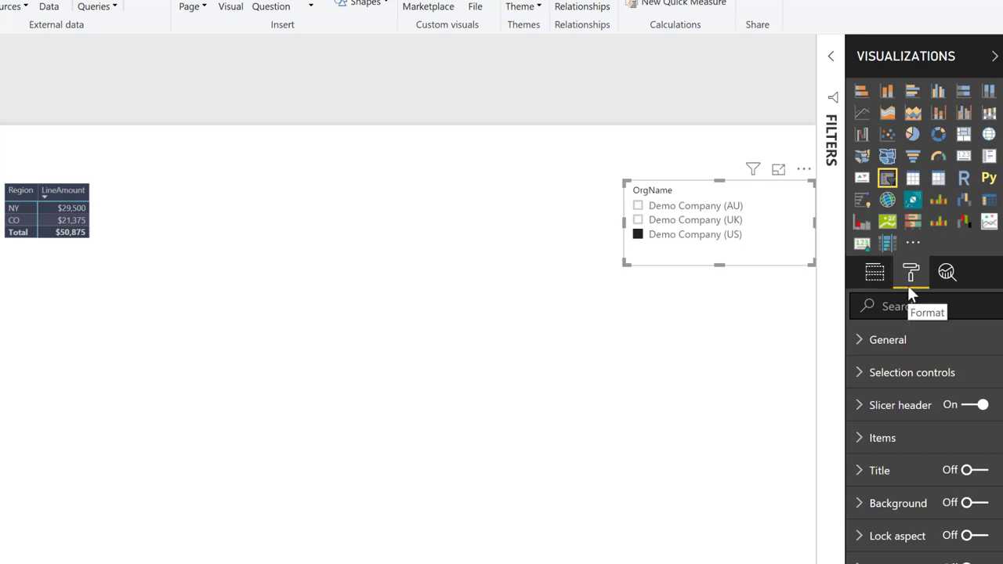
Step: Test single select on the OrgName slicer with Demo Company (UK) and (AU), then return to multi-select adding (US)
left_click(868, 379)
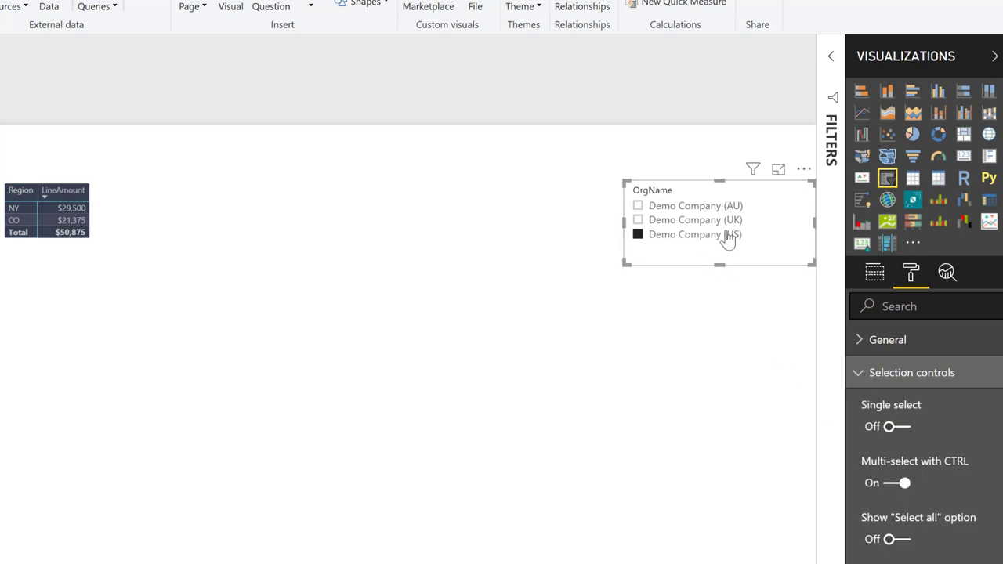
left_click(890, 427)
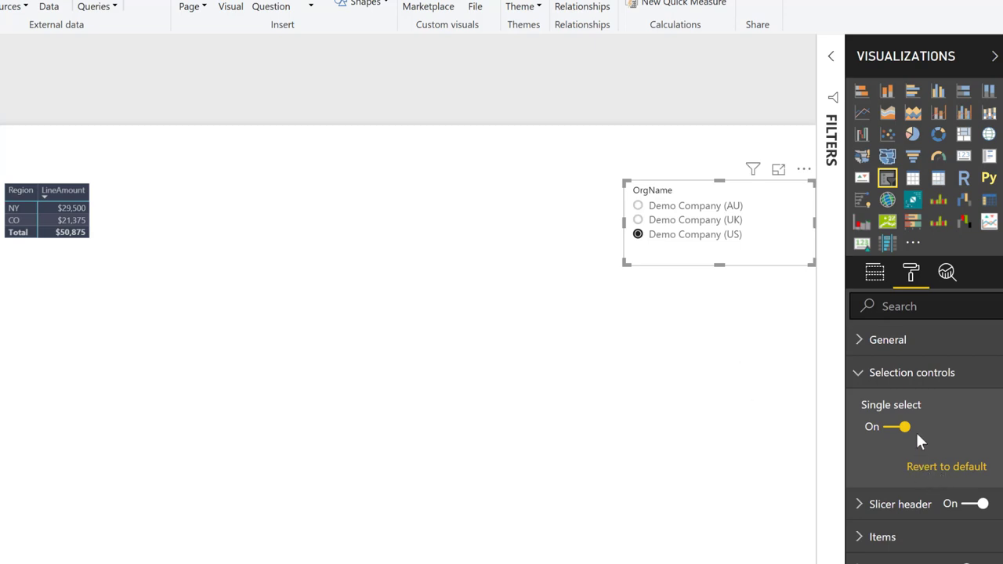
left_click(667, 222)
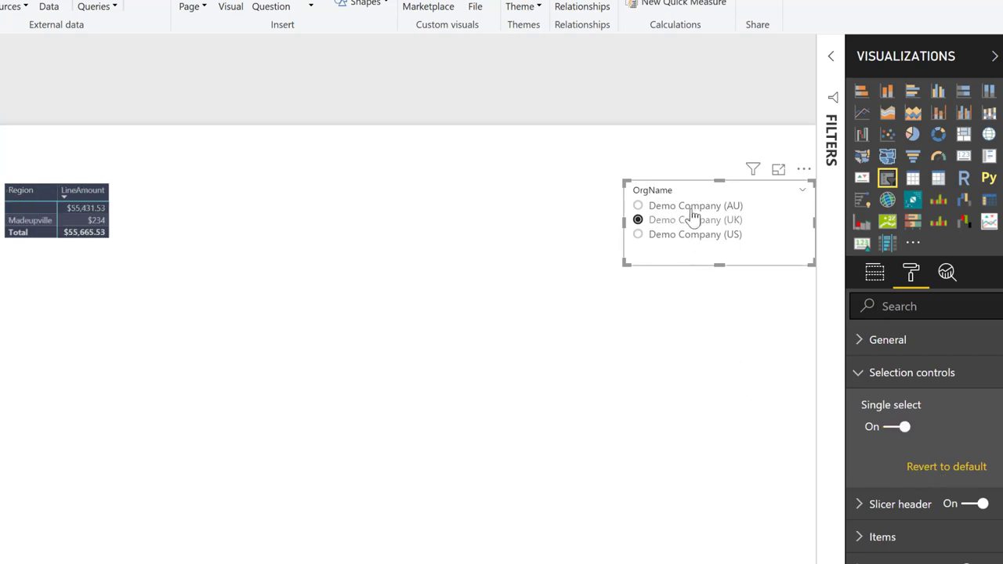
left_click(692, 206)
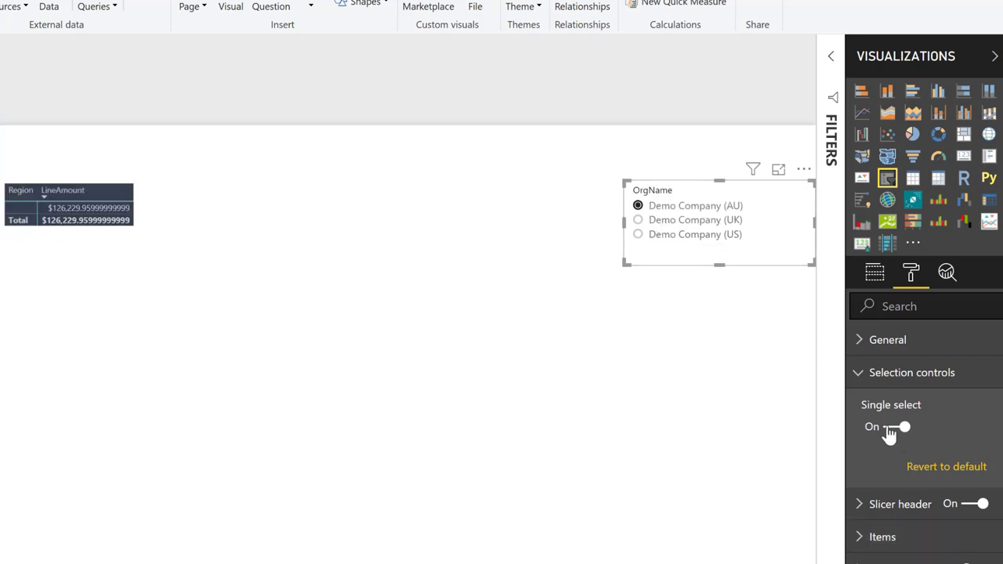
left_click(900, 430)
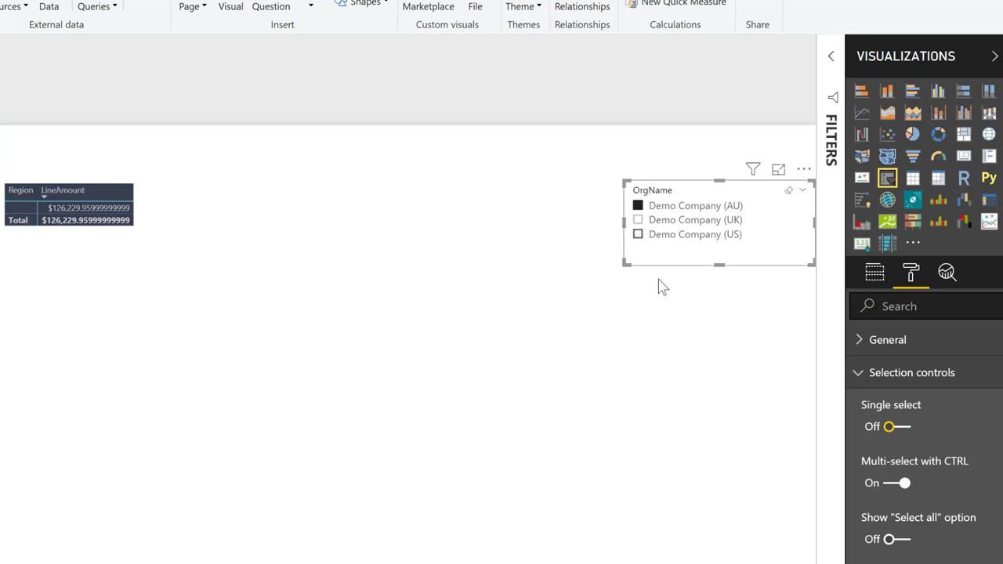
left_click(638, 235, "ctrl")
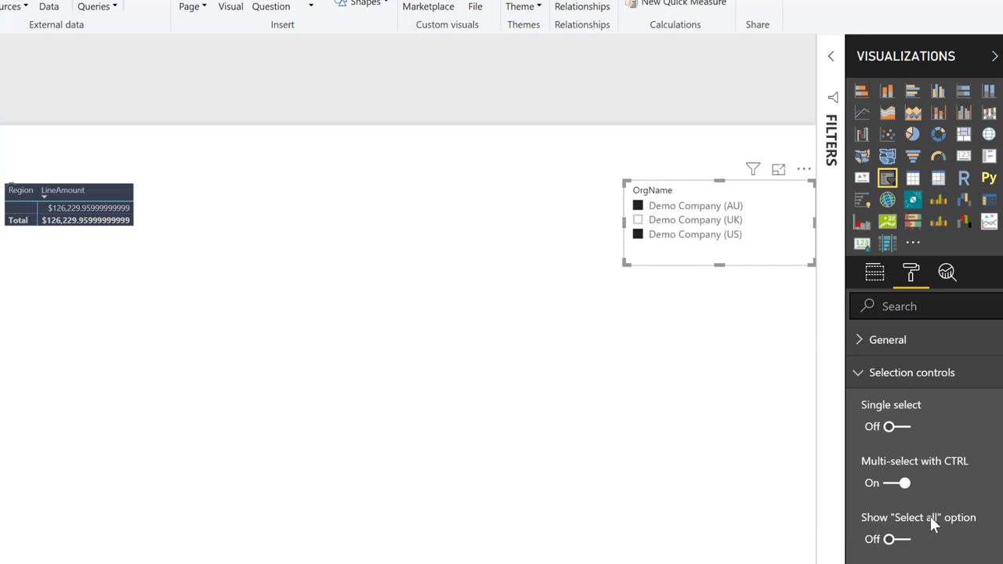
Step: Add a Select all option to the slicer and tick it so all three companies are included
left_click(892, 540)
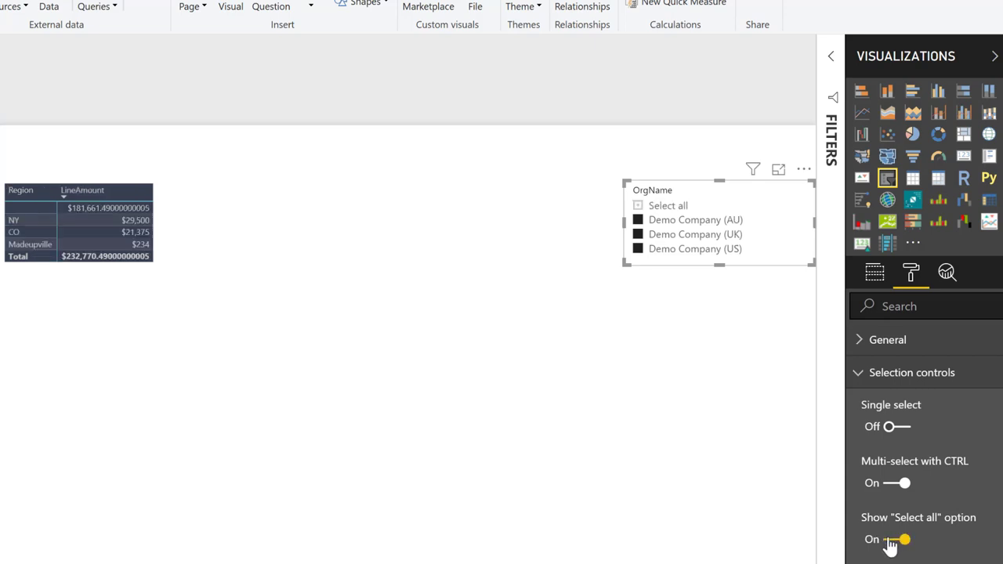
left_click(654, 208)
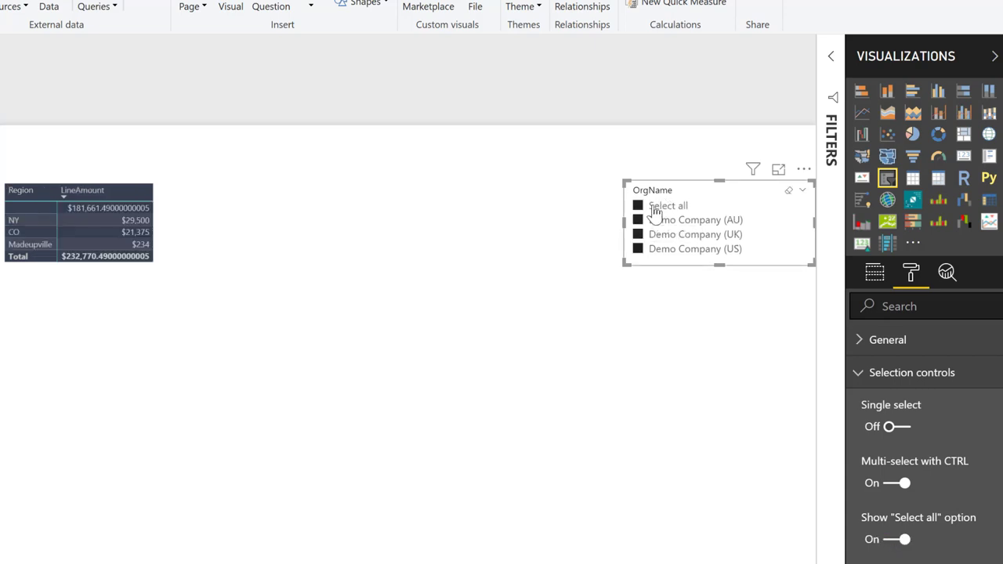
left_click(654, 208)
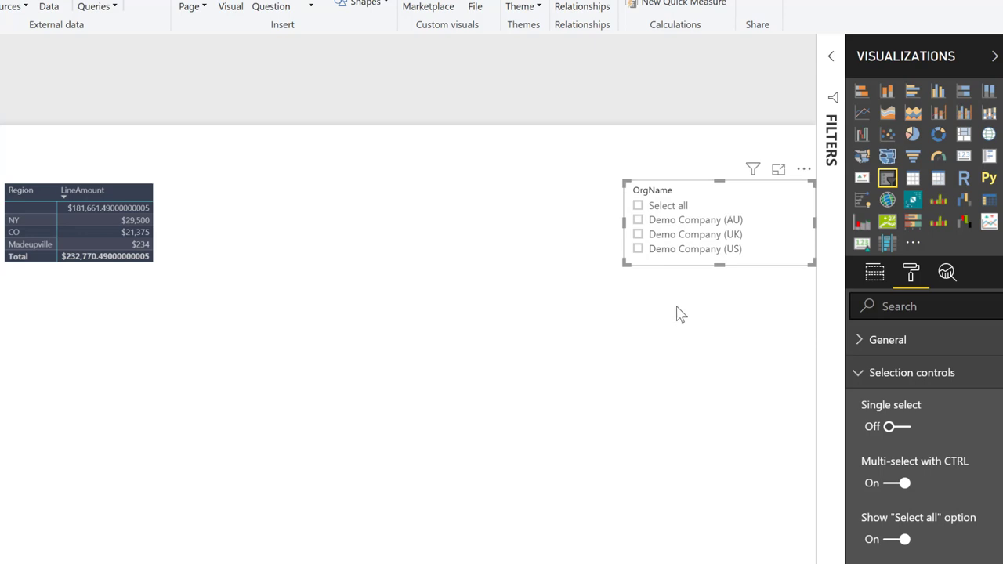
left_click(639, 207)
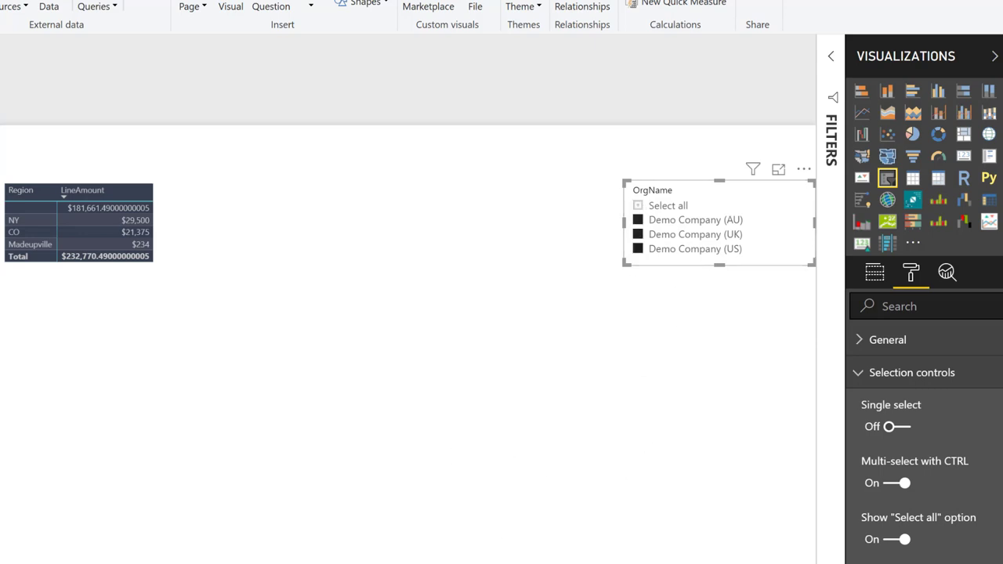